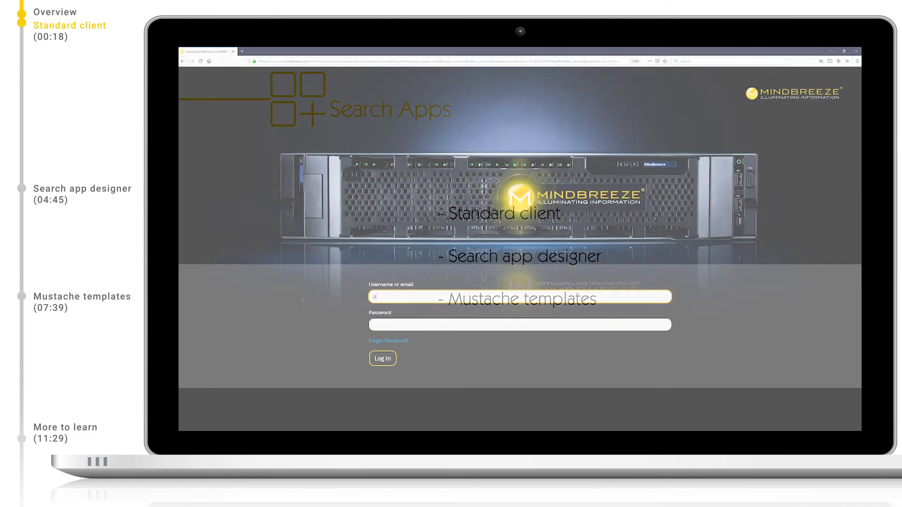
# Log in as admin with the account password and open the standard search Client
pyautogui.click(520, 325)
pyautogui.write('*********')
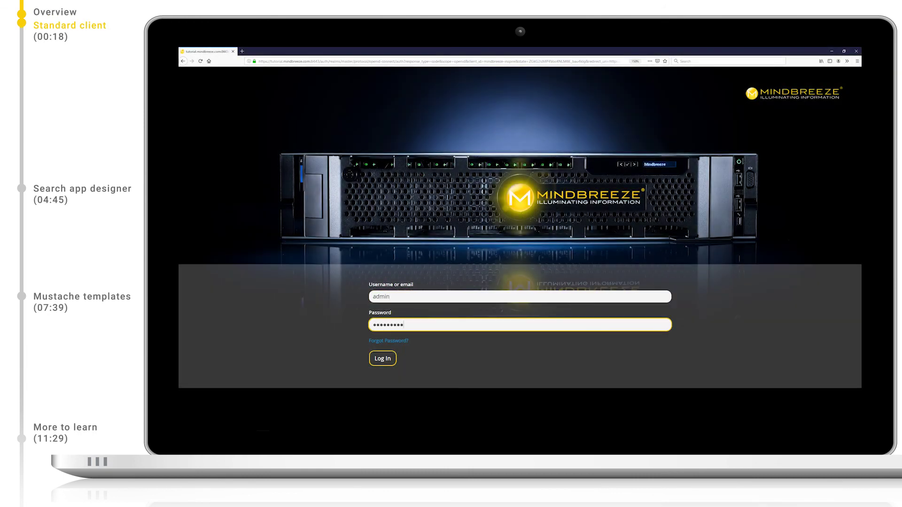
pyautogui.write('***')
pyautogui.press('Return')
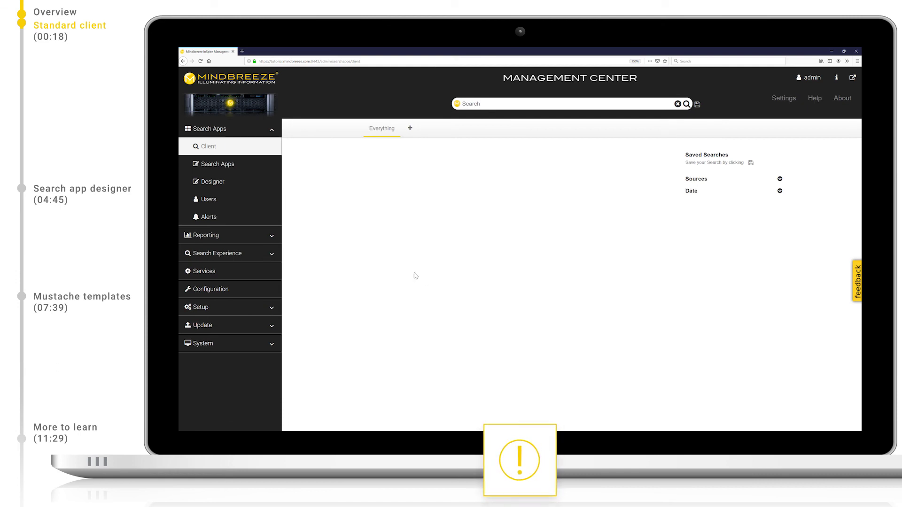
pyautogui.click(259, 155)
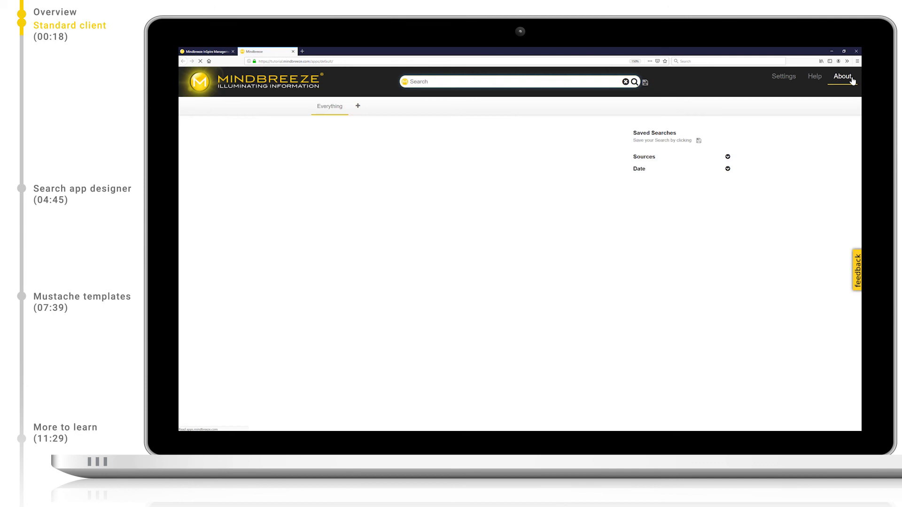
# Append ?language=de&query=ALL to the client URL to load German results for ALL
pyautogui.click(499, 81)
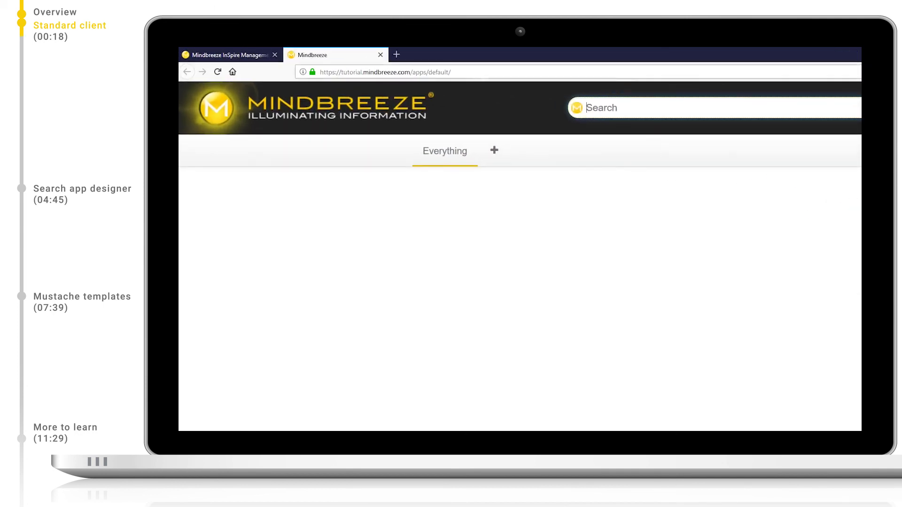
pyautogui.hotkey('ctrl', 'l')
pyautogui.press('End')
pyautogui.write('?lang')
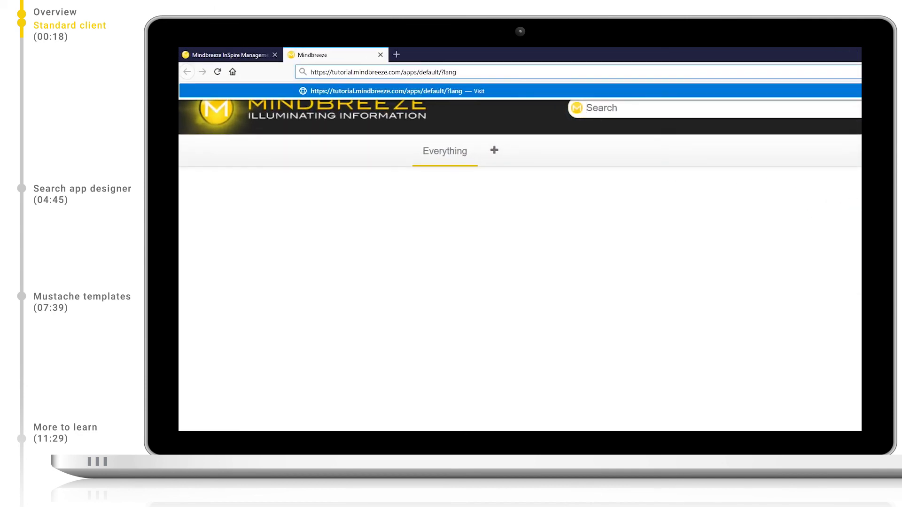
pyautogui.write('uage=de')
pyautogui.write('&query=ALL')
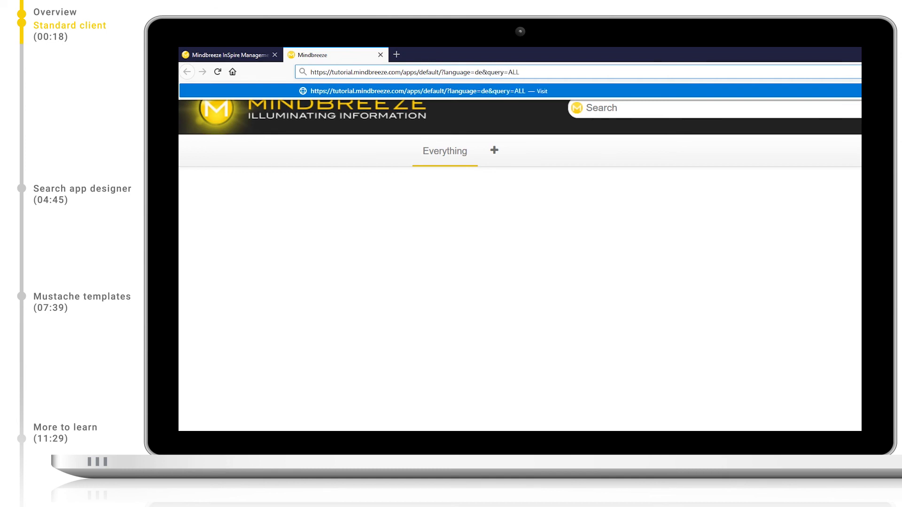
pyautogui.press('Return')
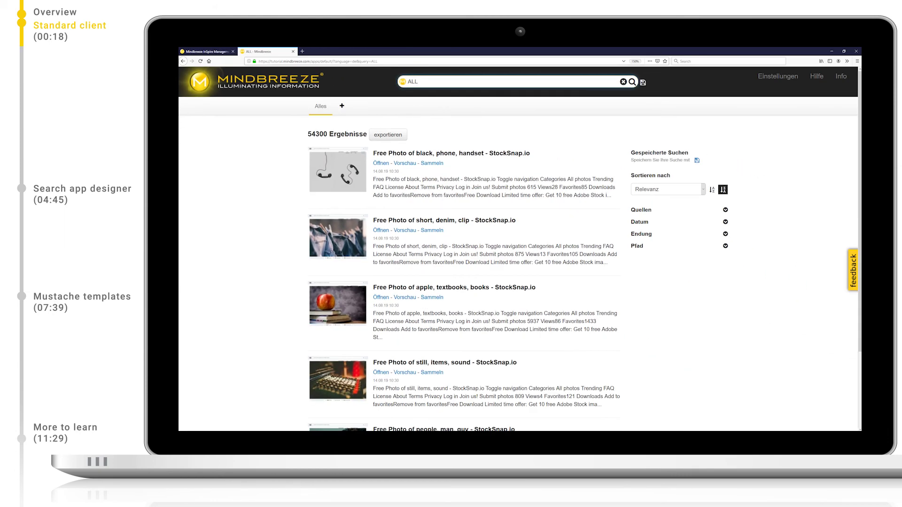
# Change the URL's language=de to en and reload the client in English
pyautogui.doubleClick(354, 61)
pyautogui.write('en')
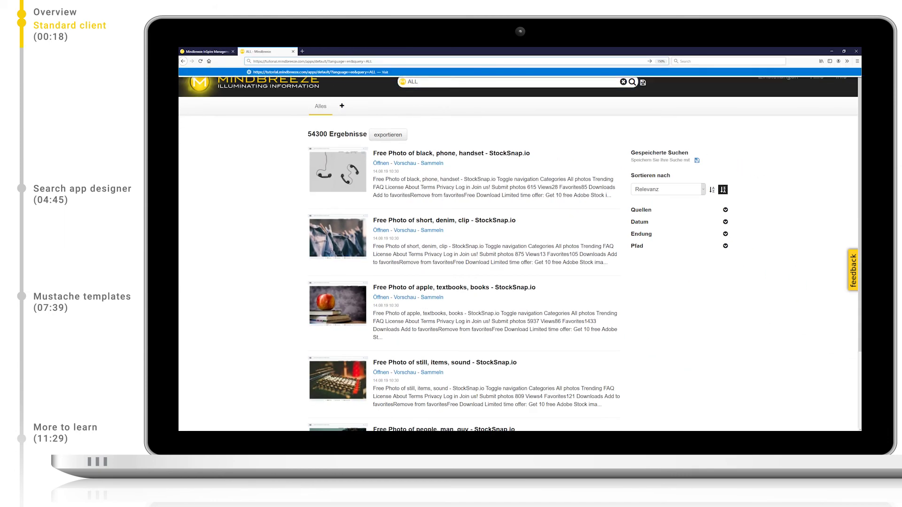
pyautogui.press('Return')
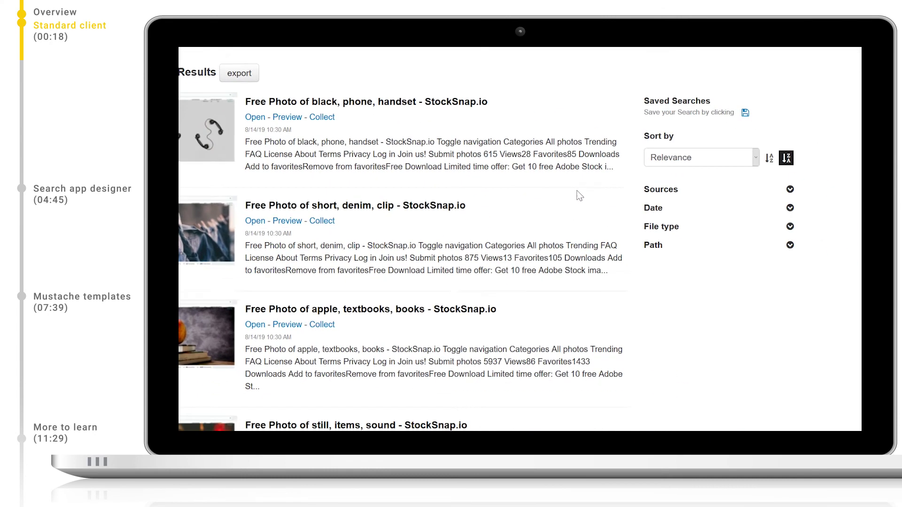
# Filter the results to 2019, 01.08.2019–14.08.2019, and sort them by Author
pyautogui.click(574, 177)
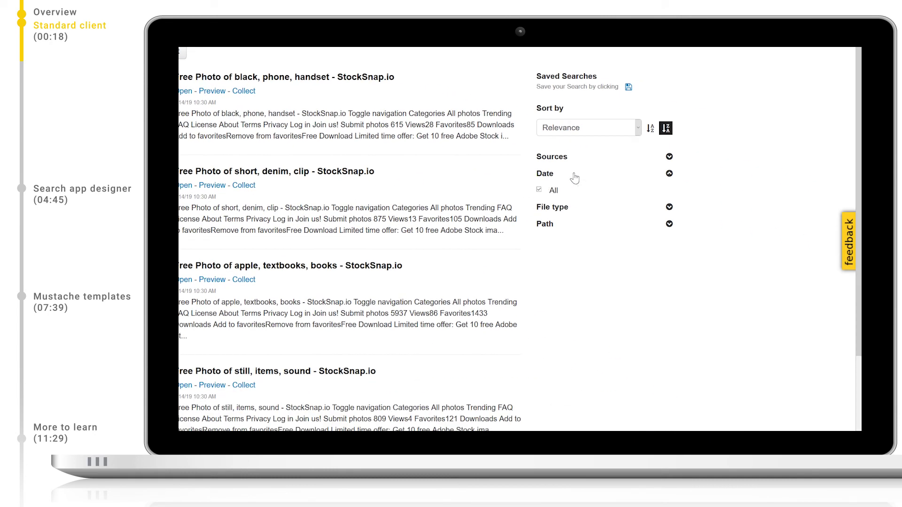
pyautogui.click(539, 202)
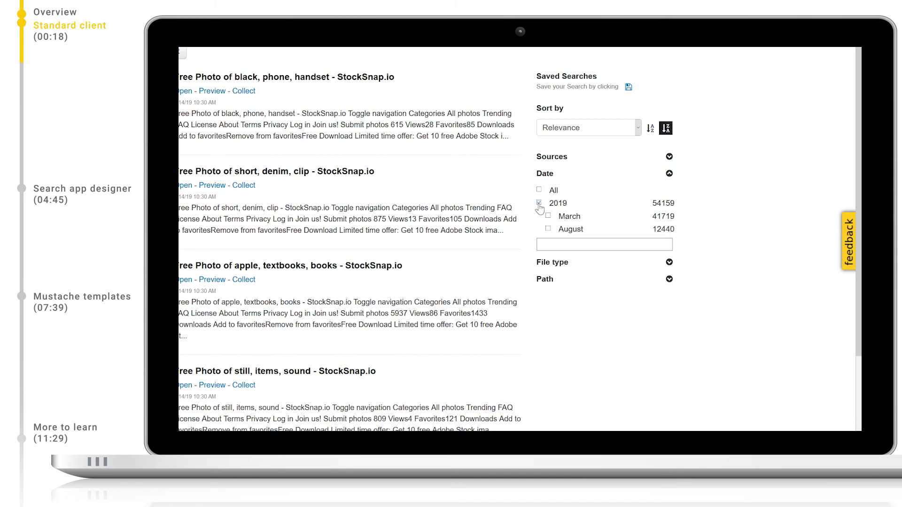
pyautogui.click(564, 244)
pyautogui.click(676, 299)
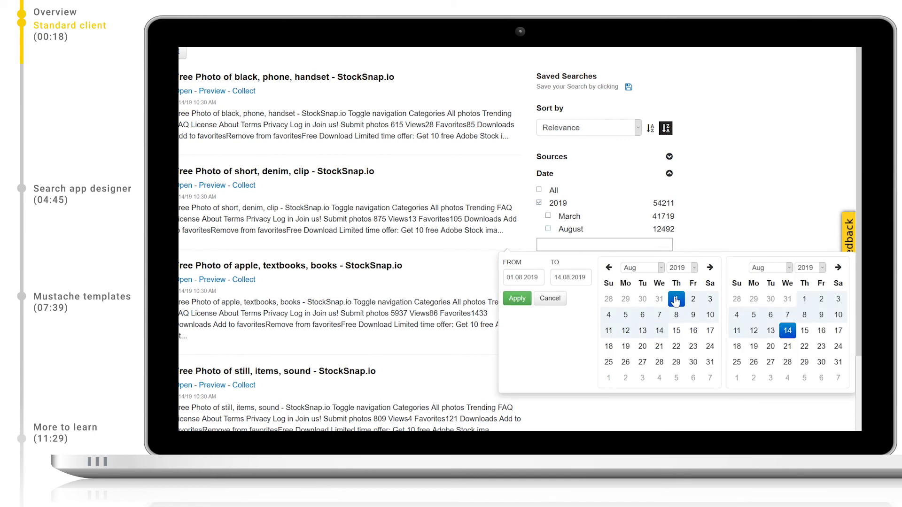
pyautogui.click(528, 302)
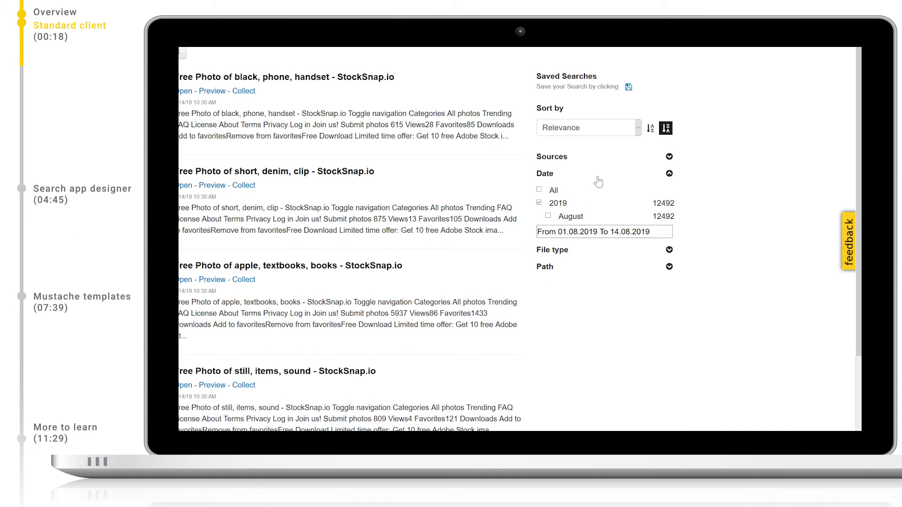
pyautogui.click(641, 134)
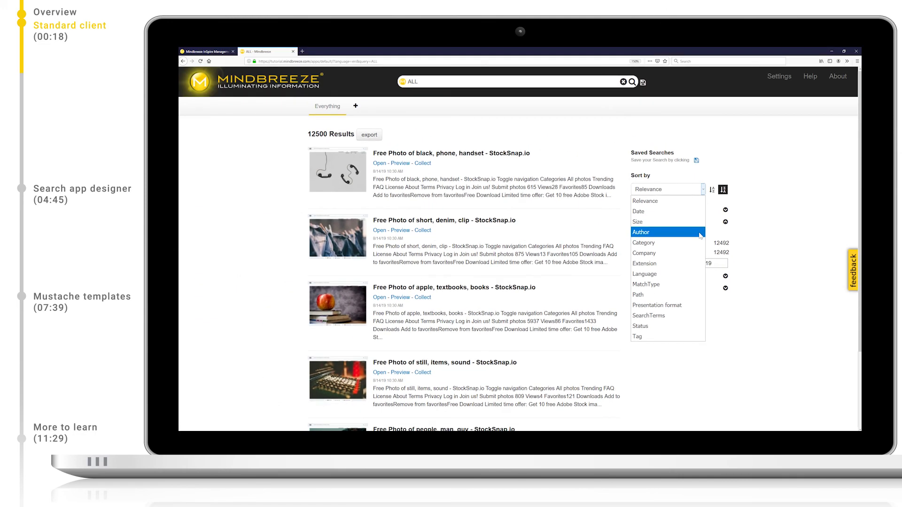
pyautogui.click(700, 233)
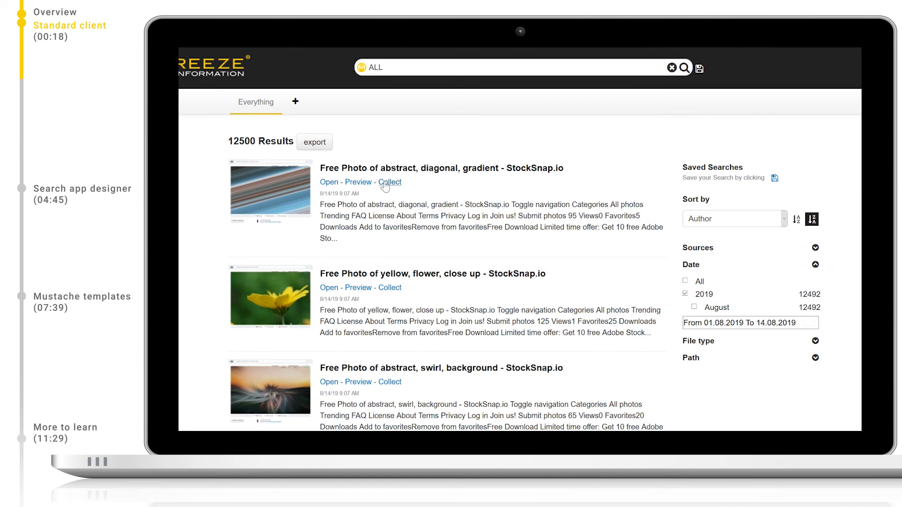
# Preview and close the first photo result, then add a Path column to the export table
pyautogui.click(364, 184)
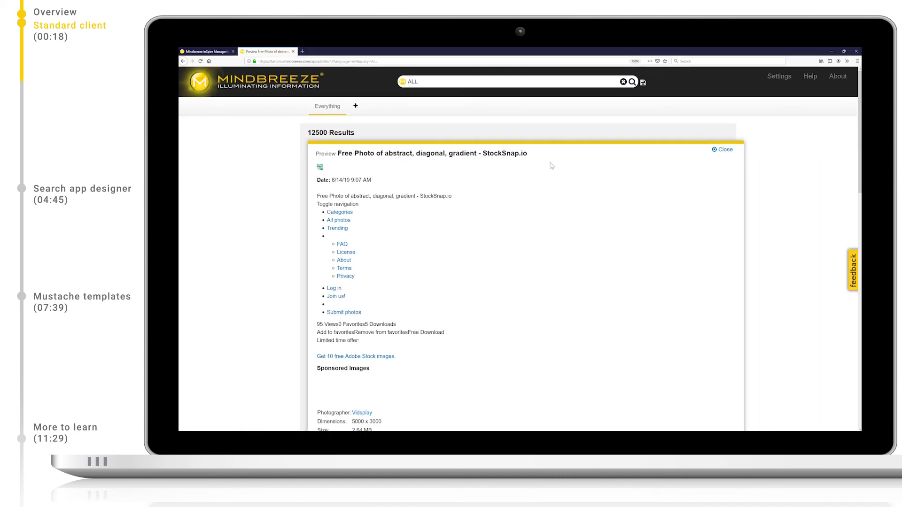
pyautogui.click(722, 150)
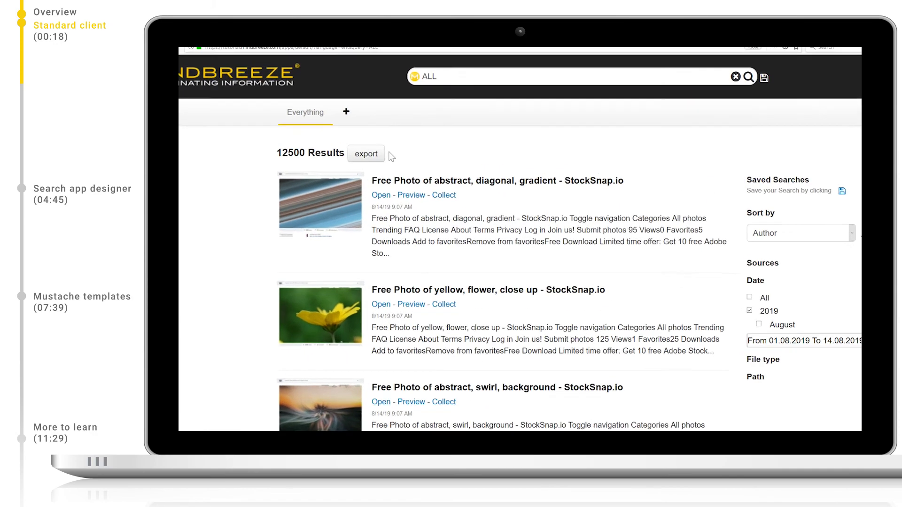
pyautogui.click(382, 169)
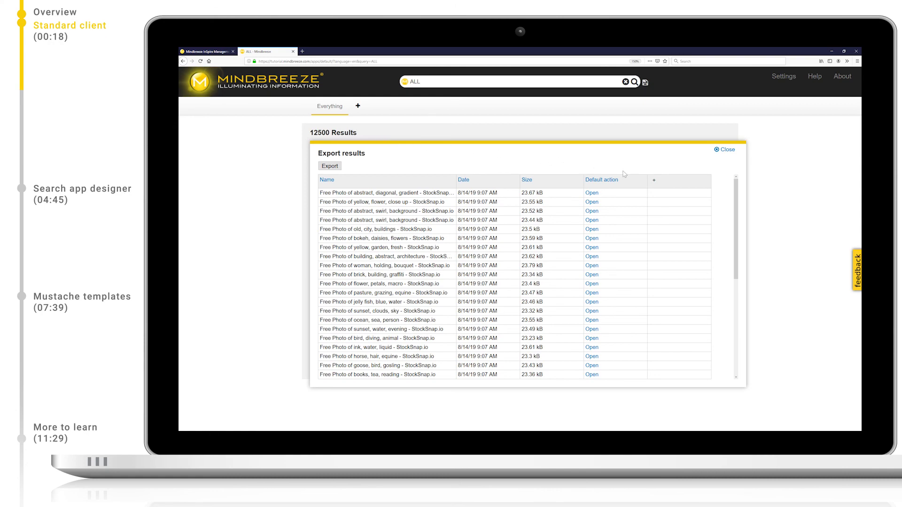
pyautogui.click(652, 183)
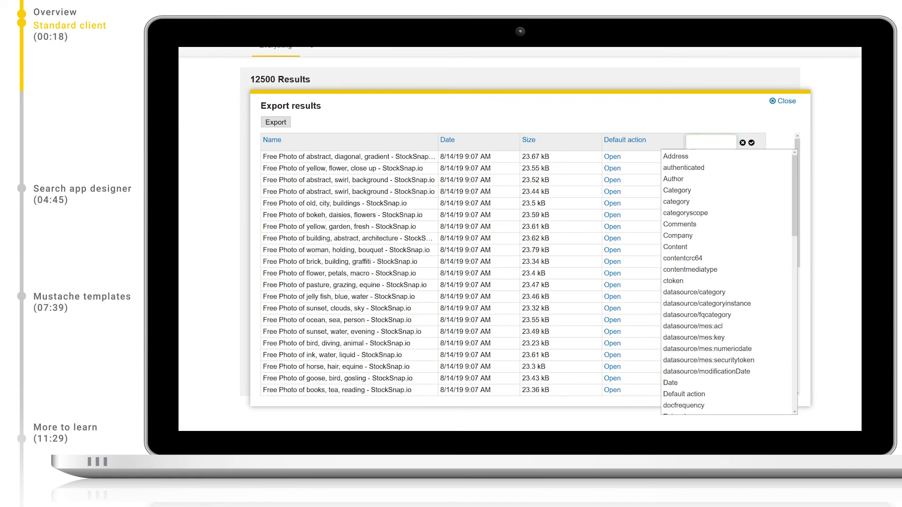
pyautogui.press('Down')
pyautogui.press('Down')
pyautogui.press('Down')
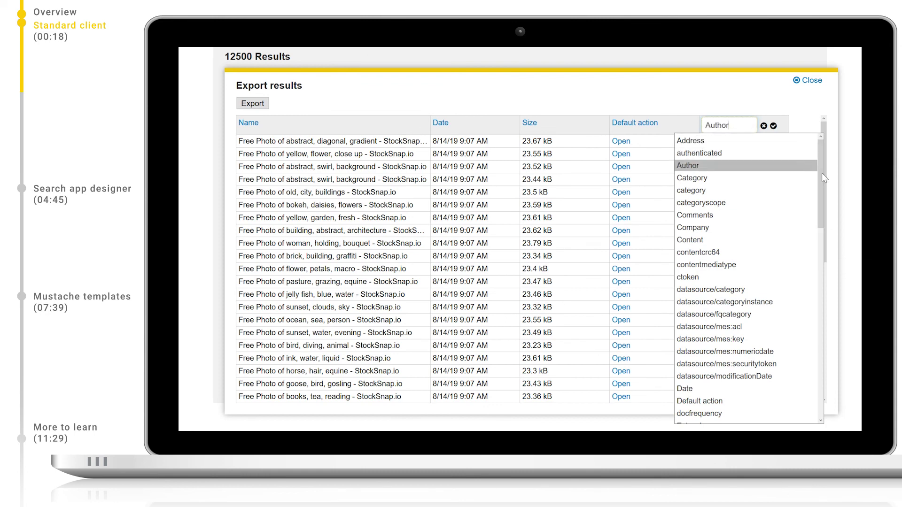
pyautogui.moveTo(822, 173); pyautogui.dragTo(819, 374)
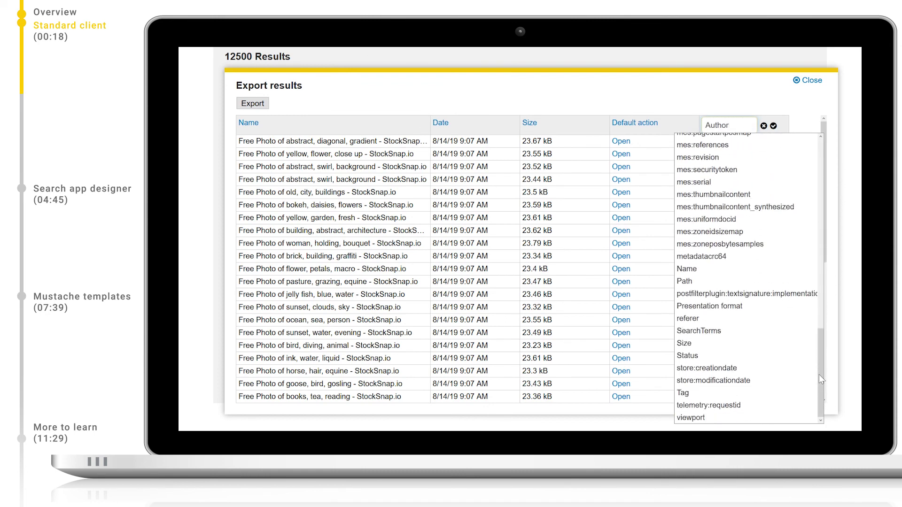
pyautogui.click(715, 286)
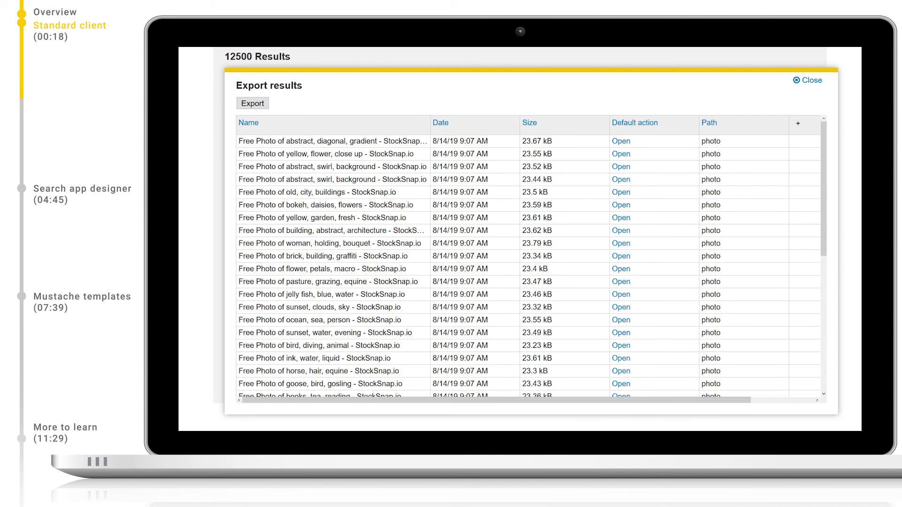
pyautogui.click(816, 86)
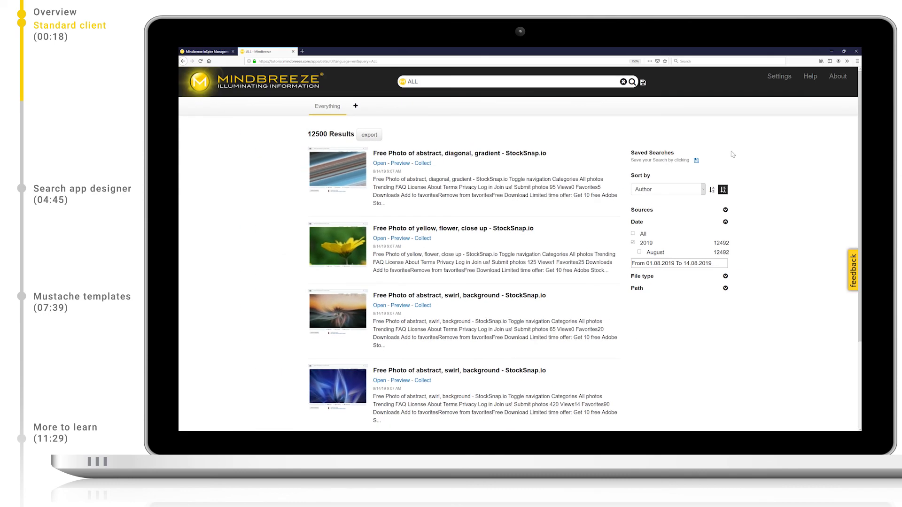
# Search for 'tree' and save it as a new tab named 'tree, Everything'
pyautogui.tripleClick(474, 82)
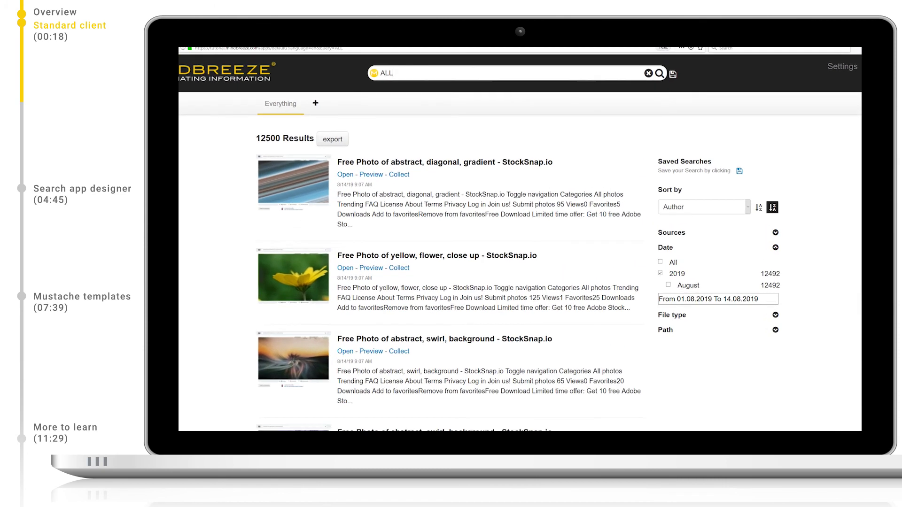
pyautogui.write('tree')
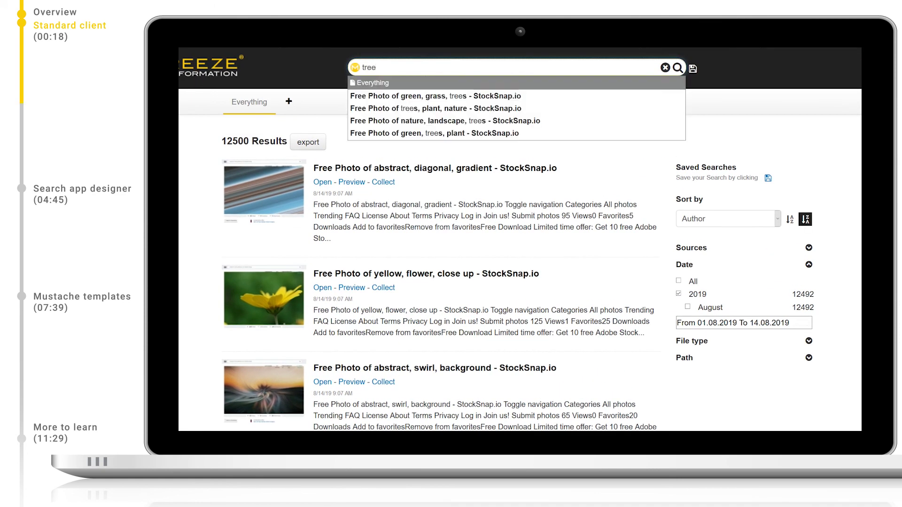
pyautogui.press('Return')
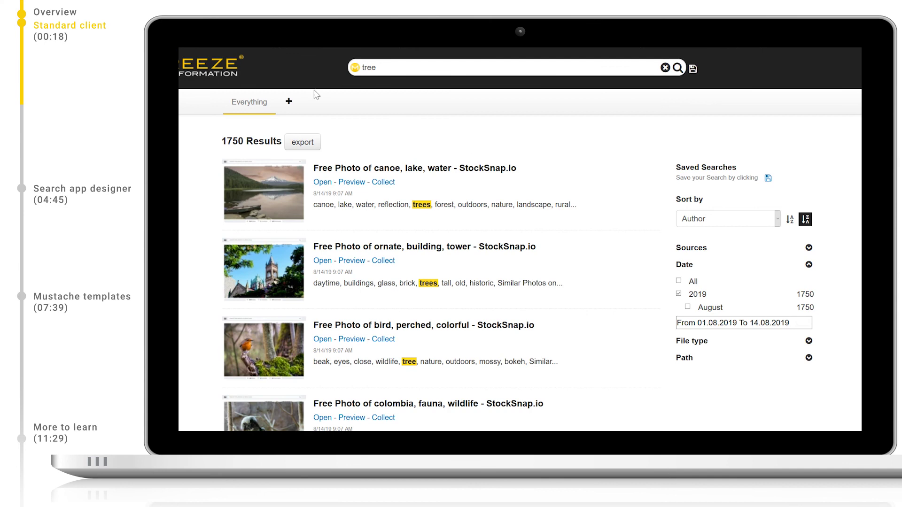
pyautogui.click(290, 102)
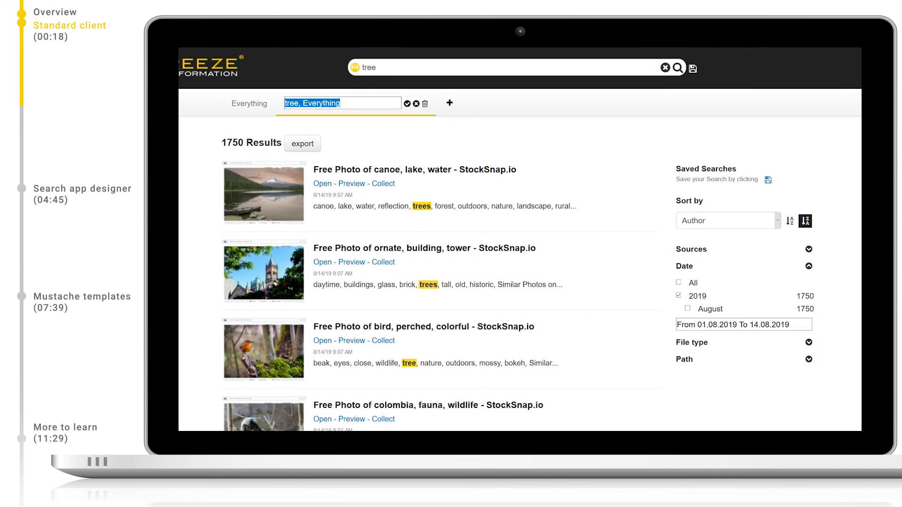
pyautogui.press('Return')
# Run an ALL query in the new tab and compare it with the Everything tab
pyautogui.write('ALL')
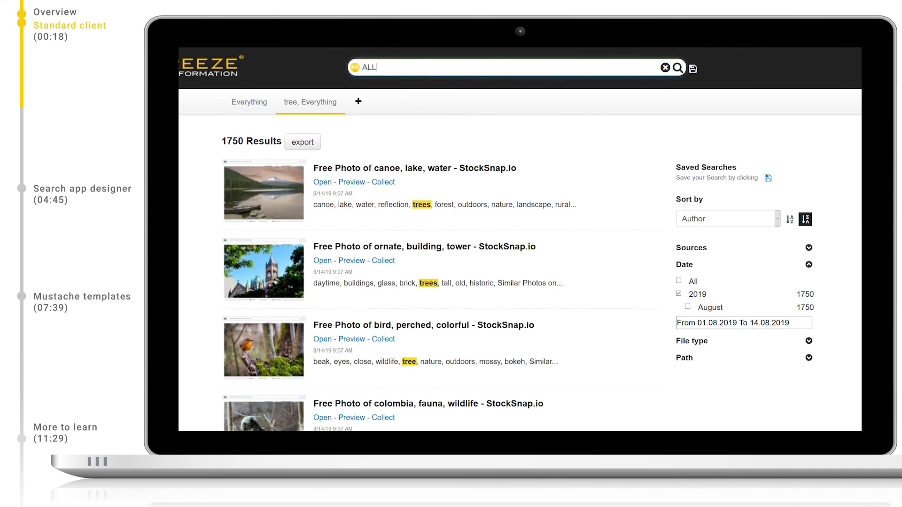
pyautogui.press('Return')
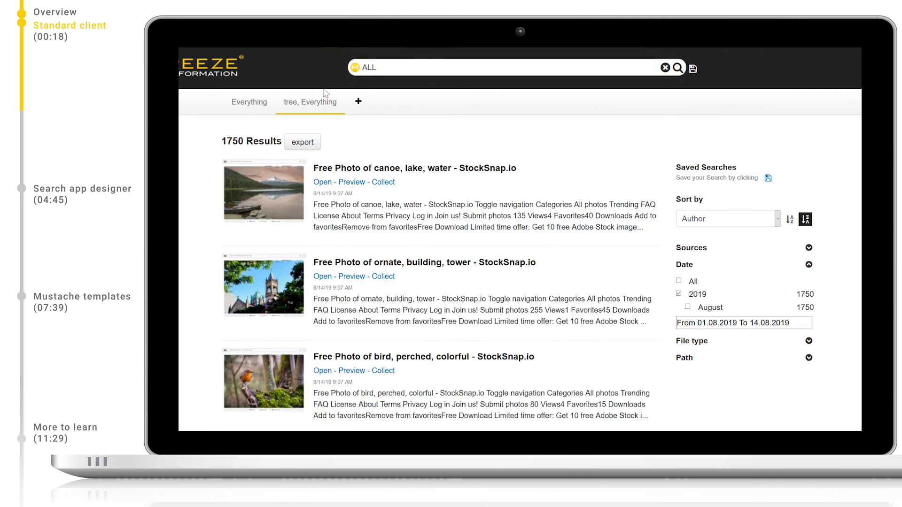
pyautogui.click(253, 105)
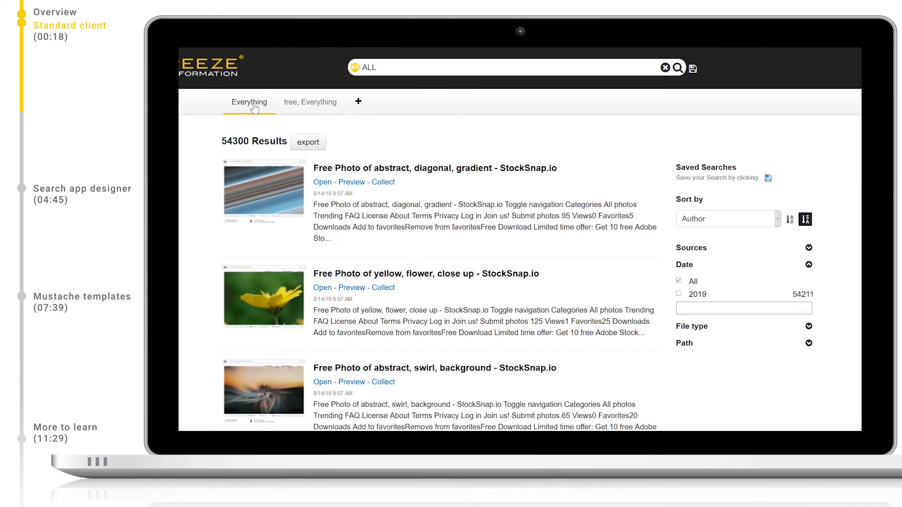
pyautogui.click(304, 104)
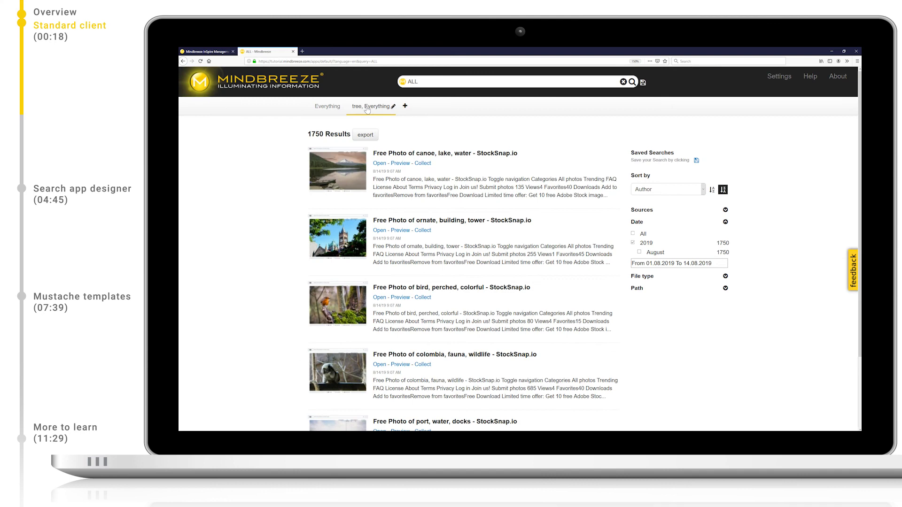
pyautogui.click(848, 277)
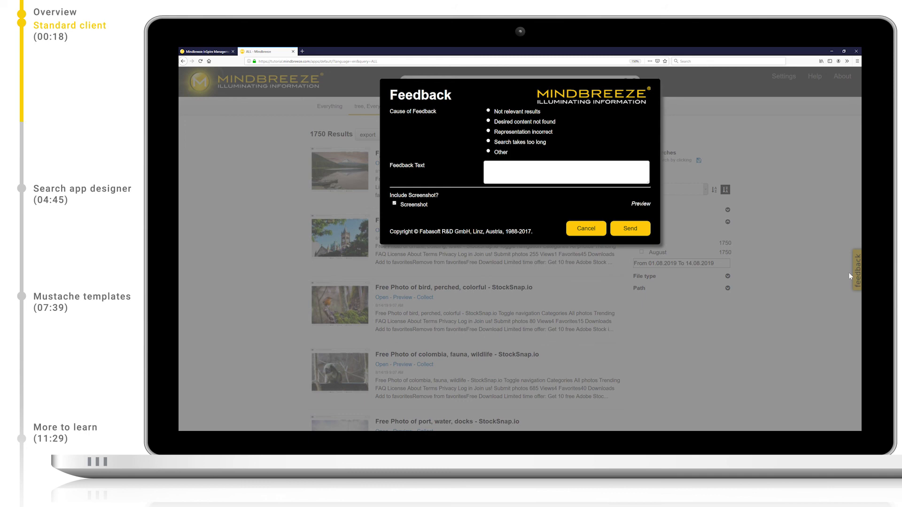
pyautogui.click(595, 228)
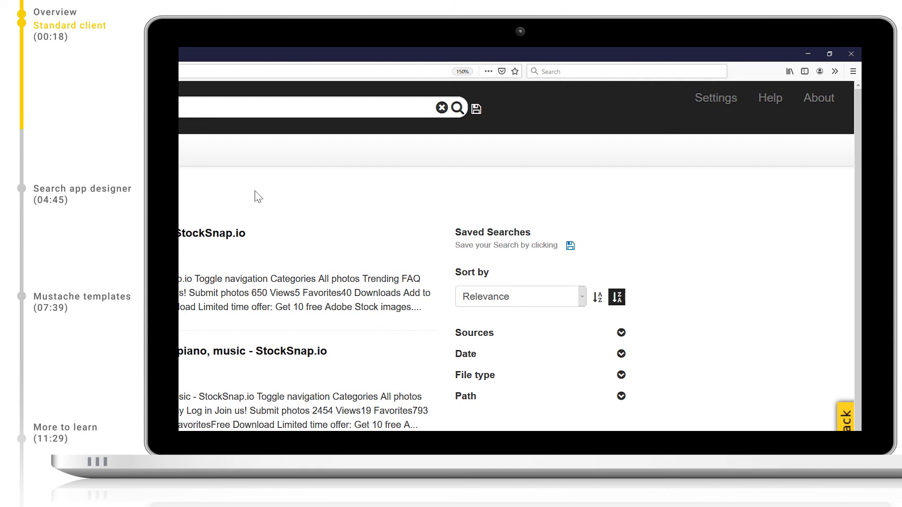
# Run searches for sun, tree house, and the exact phrase "treehouse"
pyautogui.click(540, 109)
pyautogui.write('s')
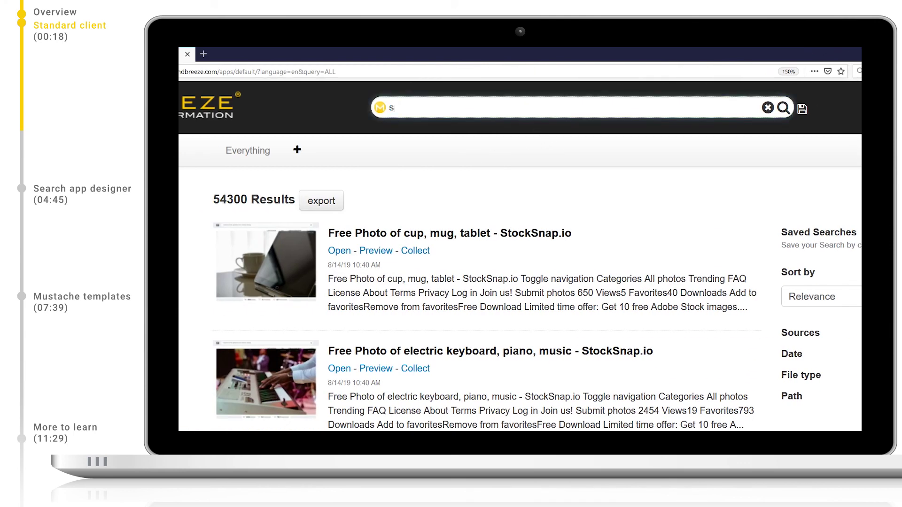
pyautogui.write('un')
pyautogui.press('Return')
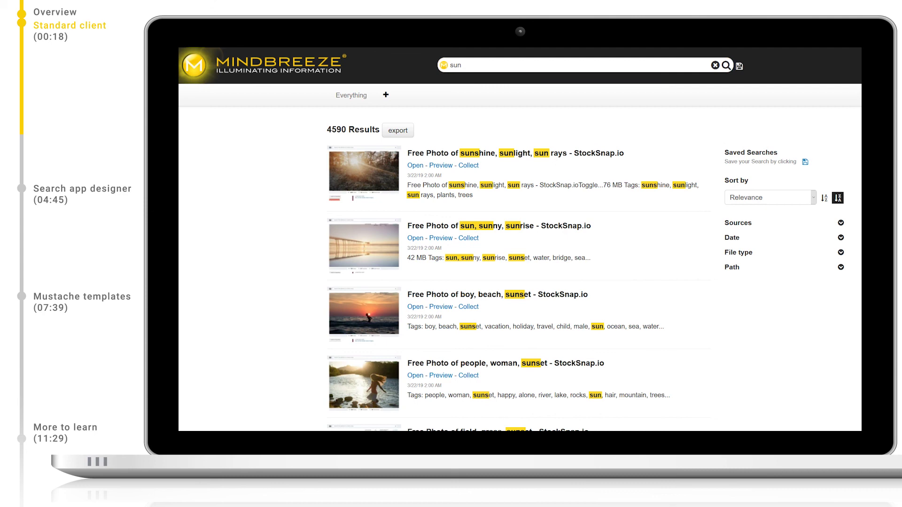
pyautogui.write('tree house')
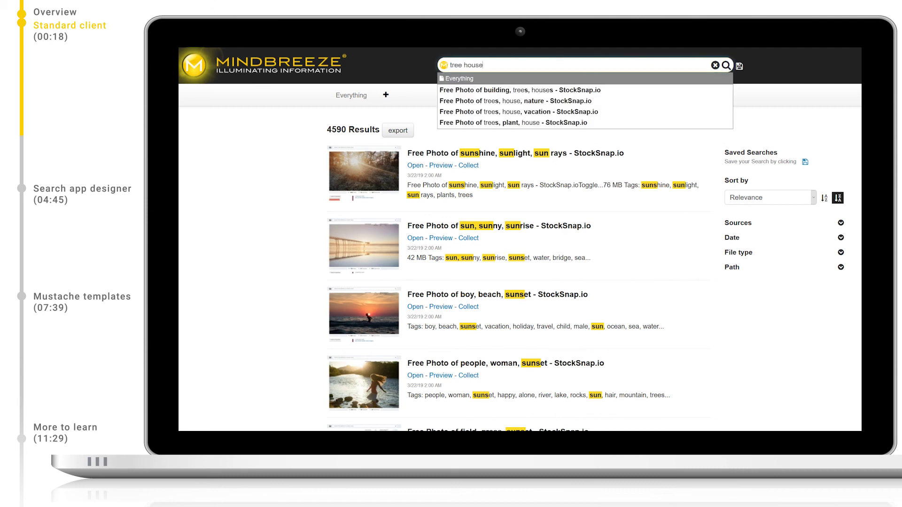
pyautogui.press('Return')
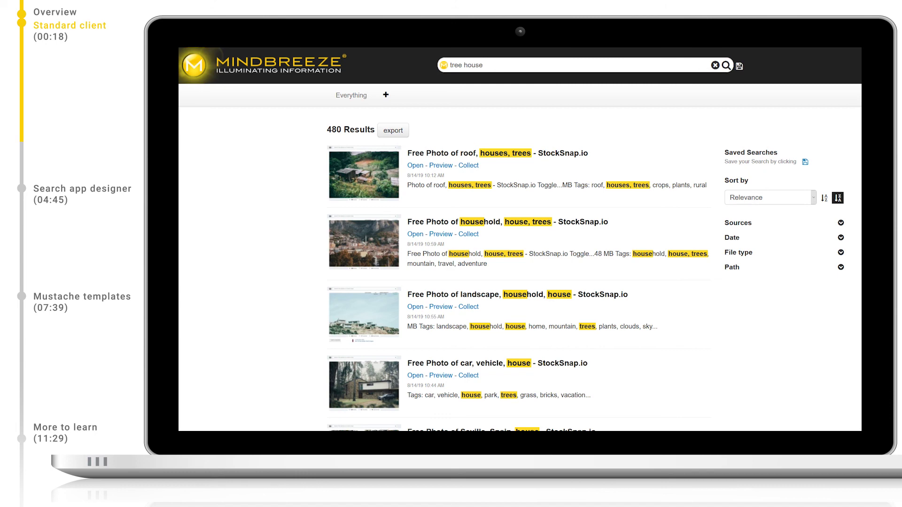
pyautogui.moveTo(483, 65); pyautogui.dragTo(450, 65)
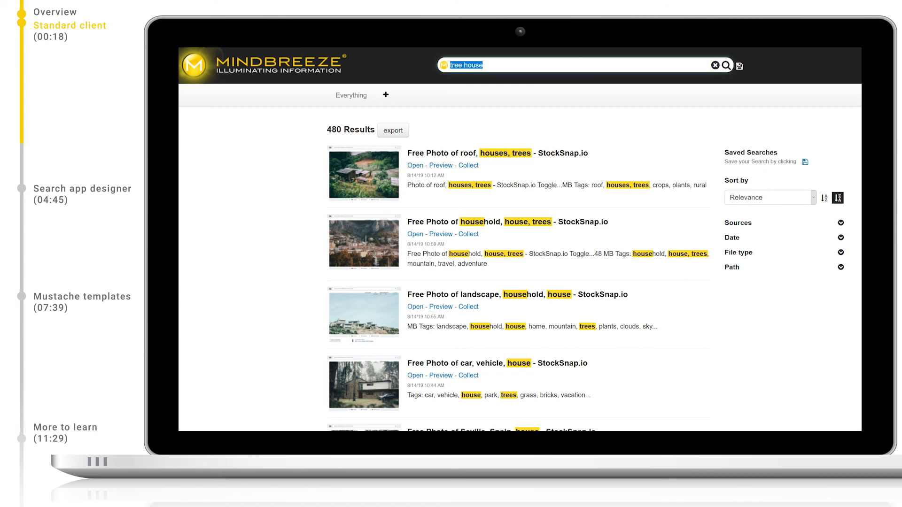
pyautogui.write('"treehouse"')
pyautogui.press('Return')
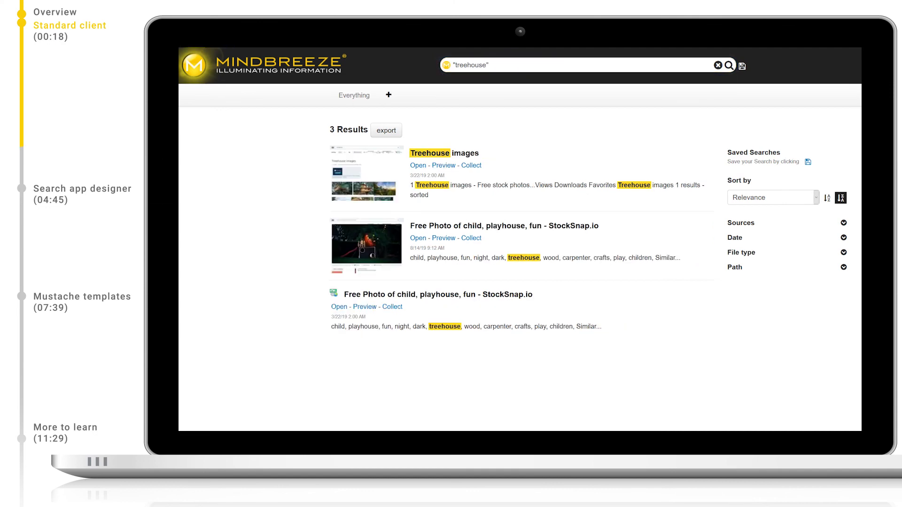
# Search "stars" AND "trees", then change it to "stars" NOT "trees"
pyautogui.hotkey('ctrl', 'a')
pyautogui.write('"stars"')
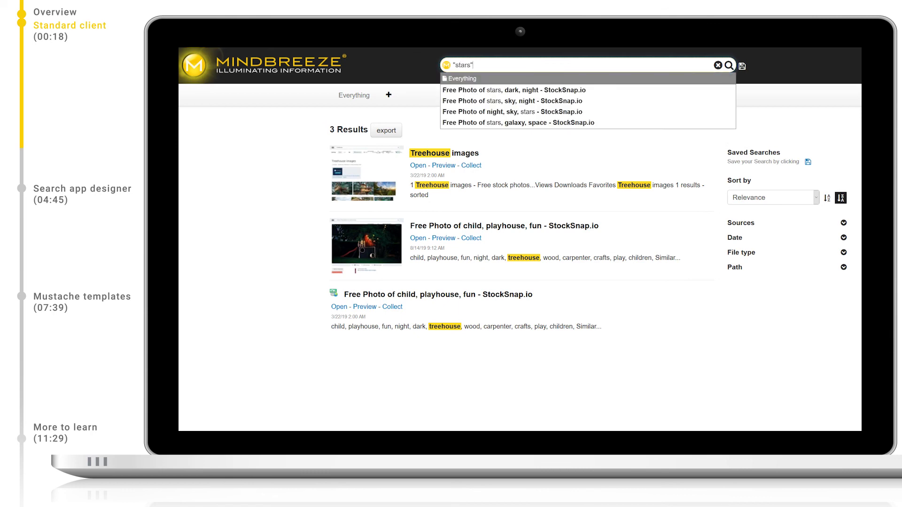
pyautogui.write(' AND "trees')
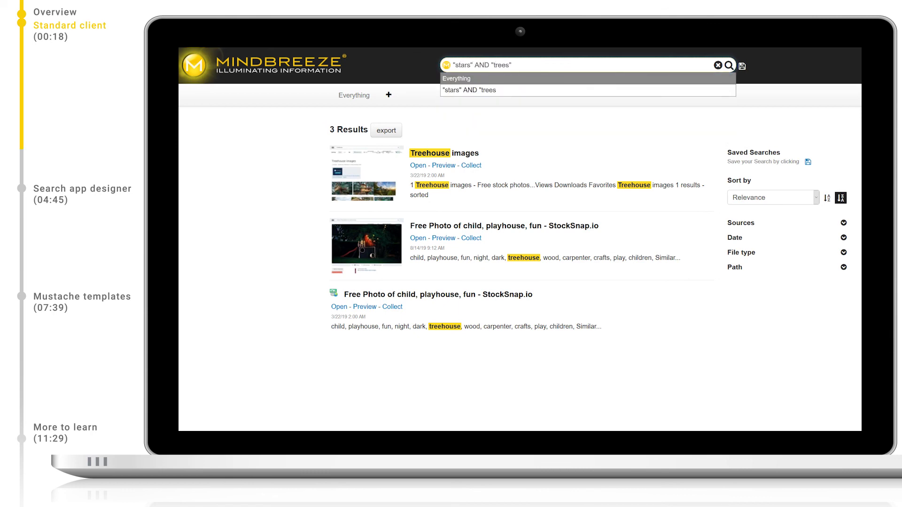
pyautogui.write('"')
pyautogui.press('Return')
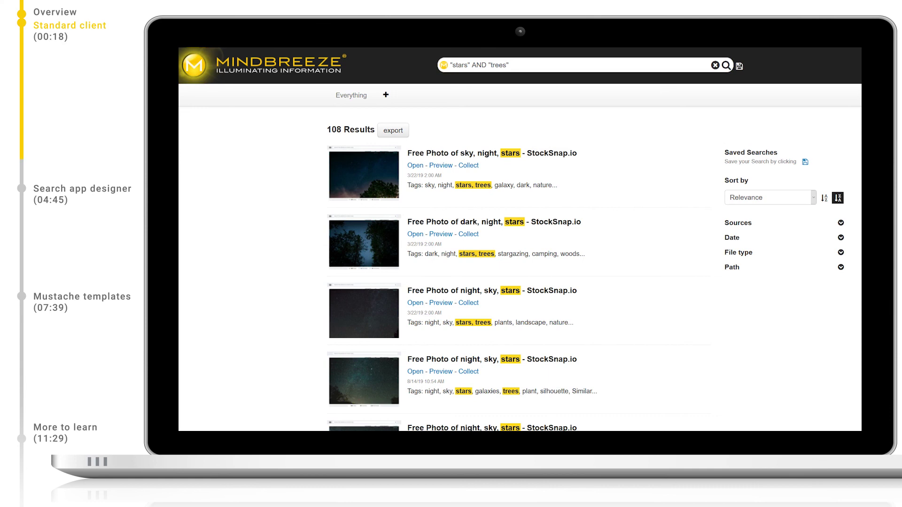
pyautogui.doubleClick(479, 65)
pyautogui.write('NOT')
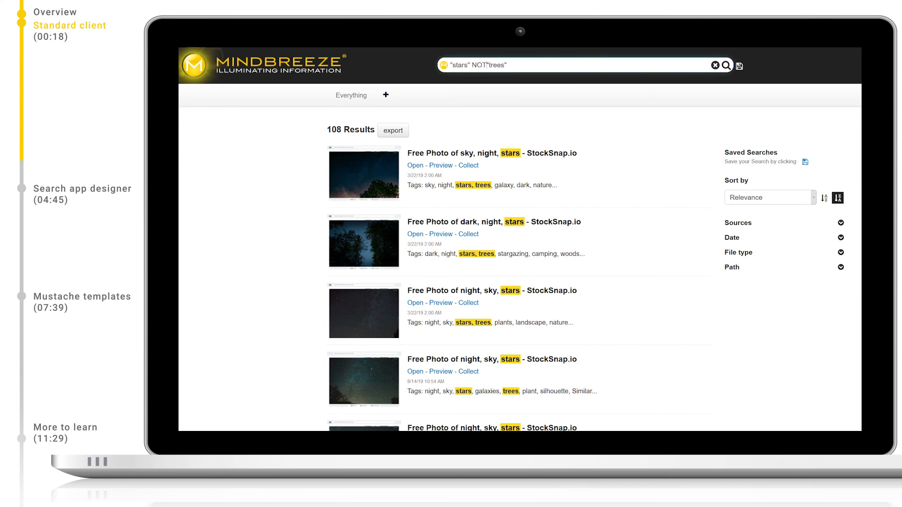
pyautogui.press('Return')
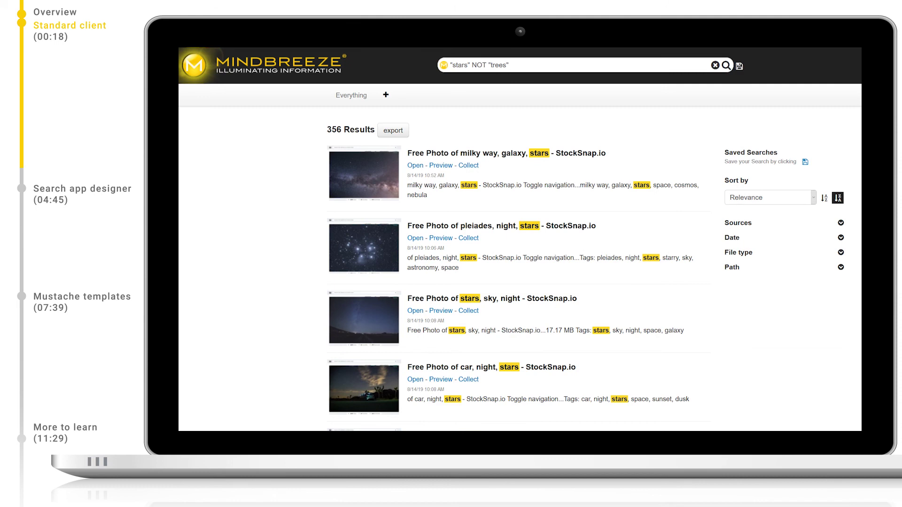
# Search mes:size:[1KB TO 20KB], then the boosted query canyon OR stars^2.5
pyautogui.hotkey('ctrl', 'a')
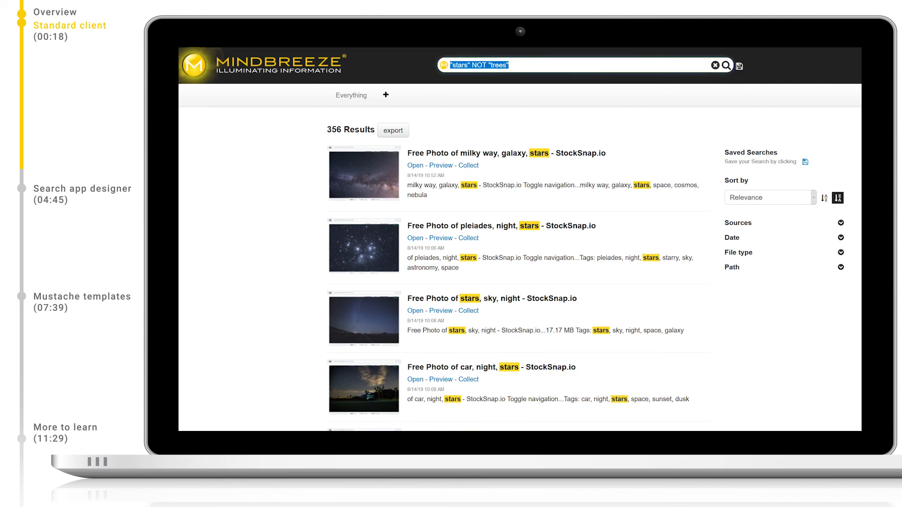
pyautogui.write('mes:size:')
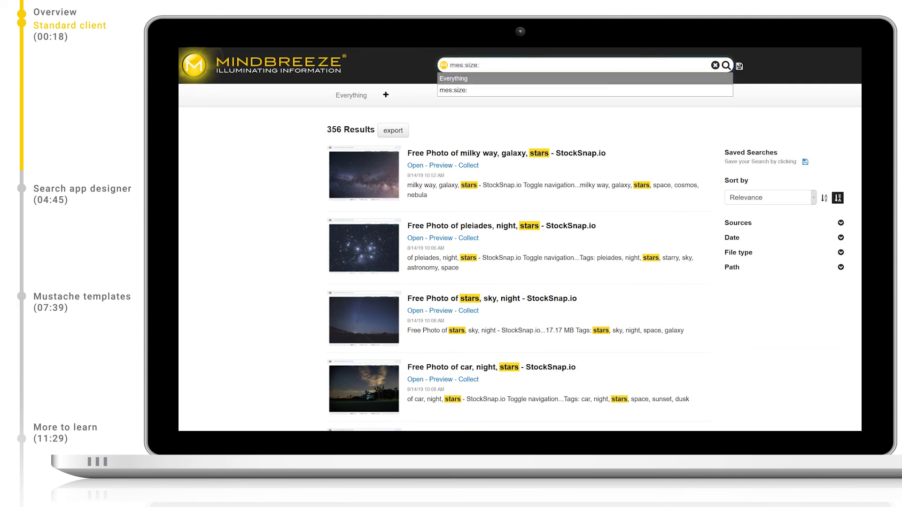
pyautogui.write('[1KB TO 20KB]')
pyautogui.press('Return')
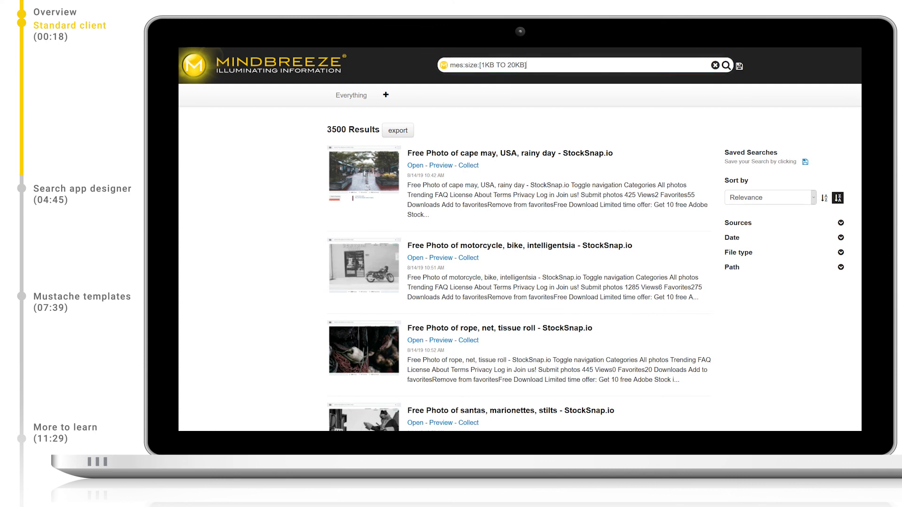
pyautogui.hotkey('ctrl', 'a')
pyautogui.write('can')
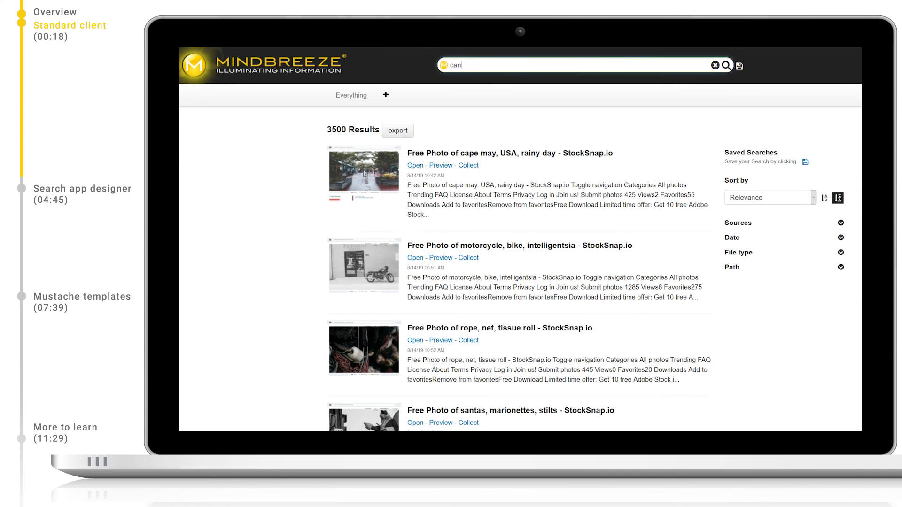
pyautogui.write('yon OR stars^2.5')
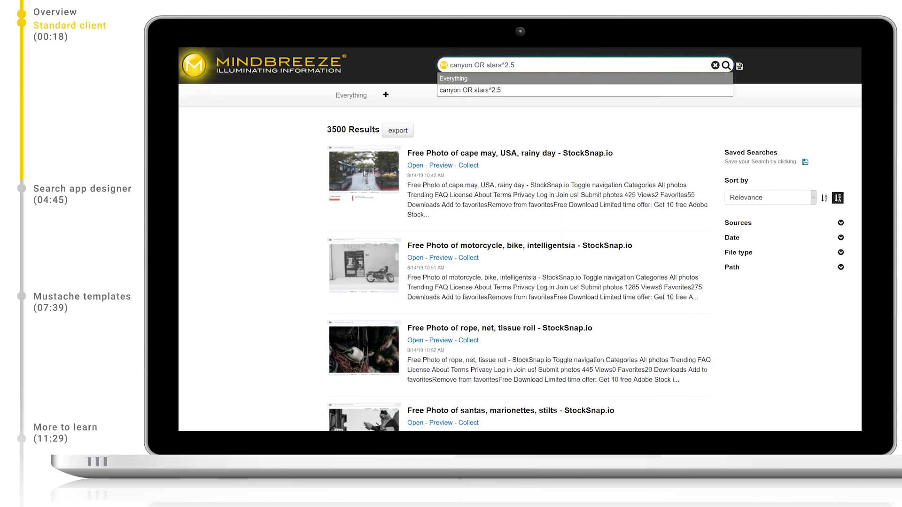
pyautogui.press('Return')
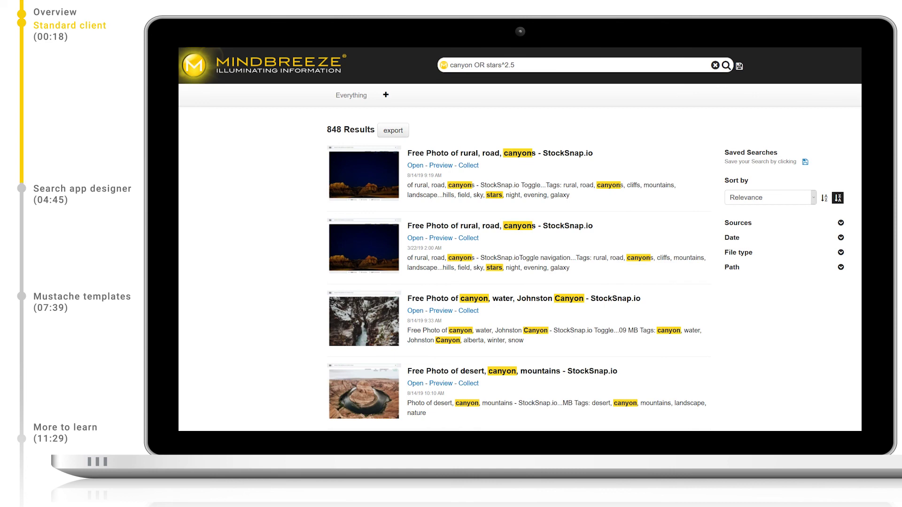
# Search for the misspelling treee and accept the 'Did you mean: trees' suggestion
pyautogui.hotkey('ctrl', 'a')
pyautogui.write('tr')
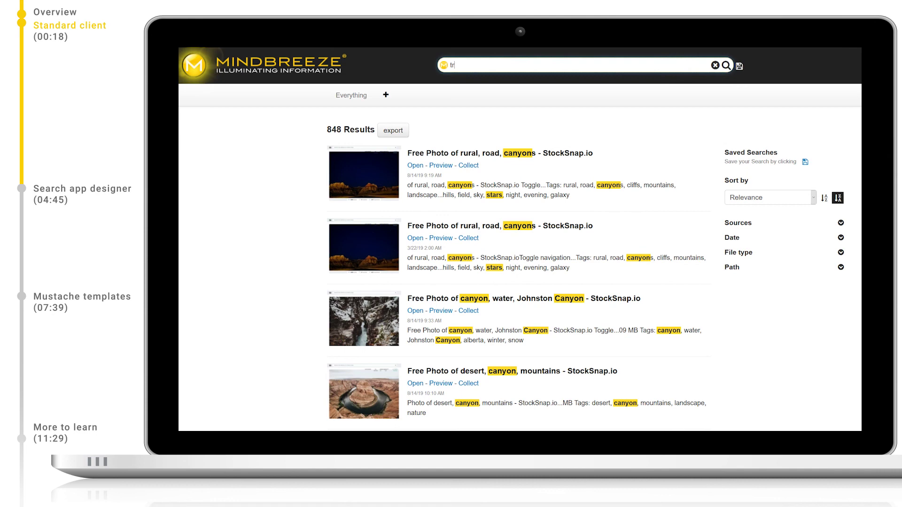
pyautogui.write('eee')
pyautogui.press('Return')
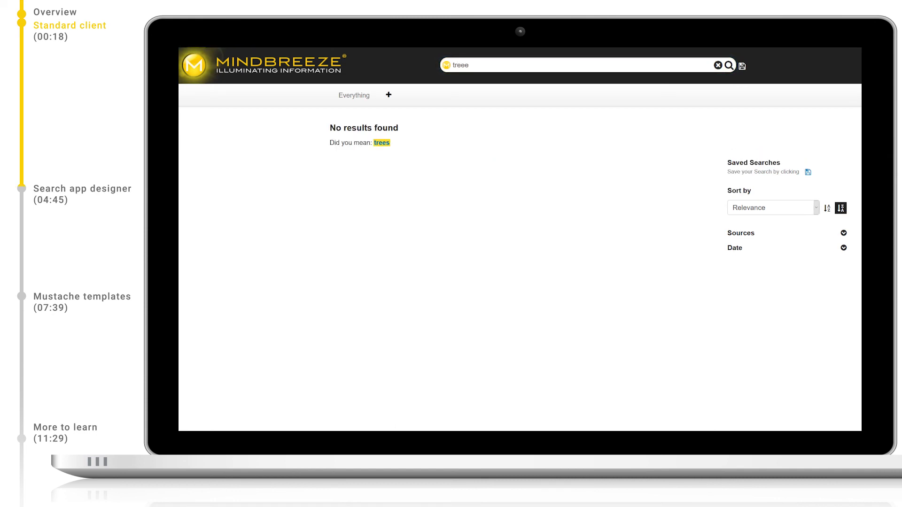
pyautogui.click(382, 143)
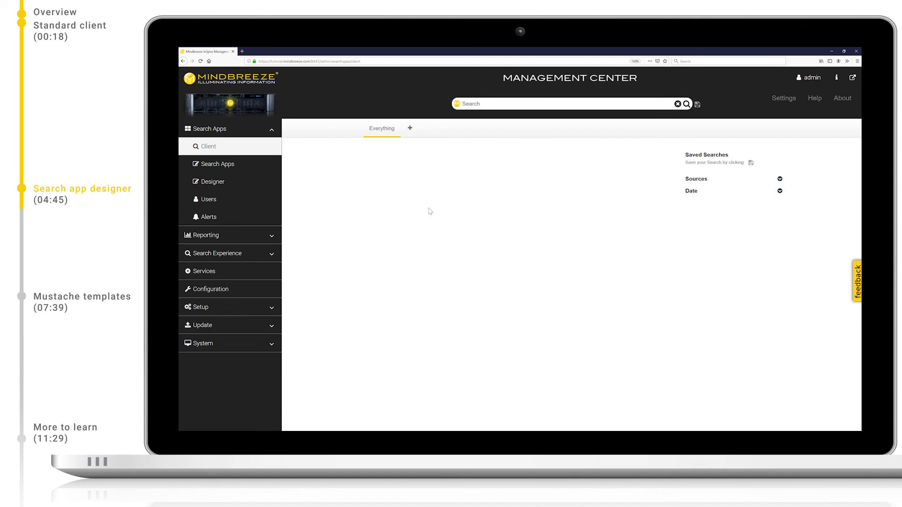
# Create MySearchApp with the home icon and open it in Edit in Designer
pyautogui.click(271, 167)
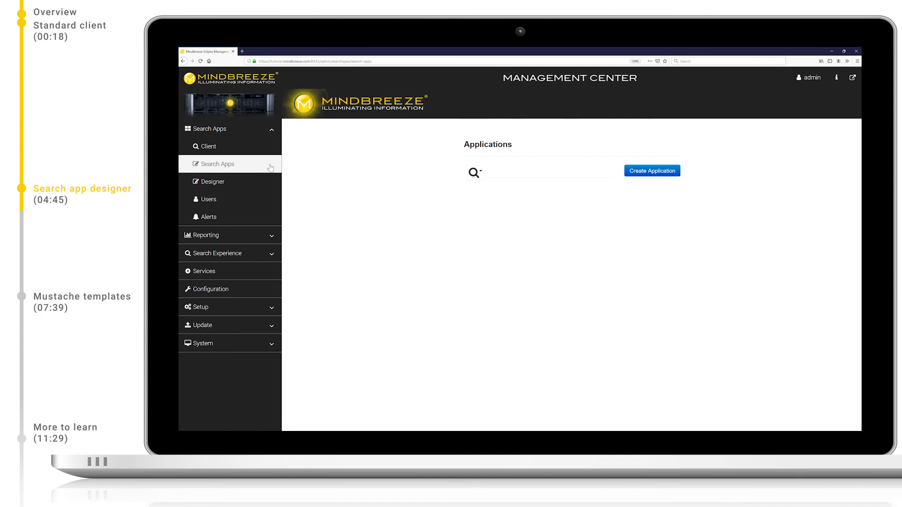
pyautogui.click(851, 78)
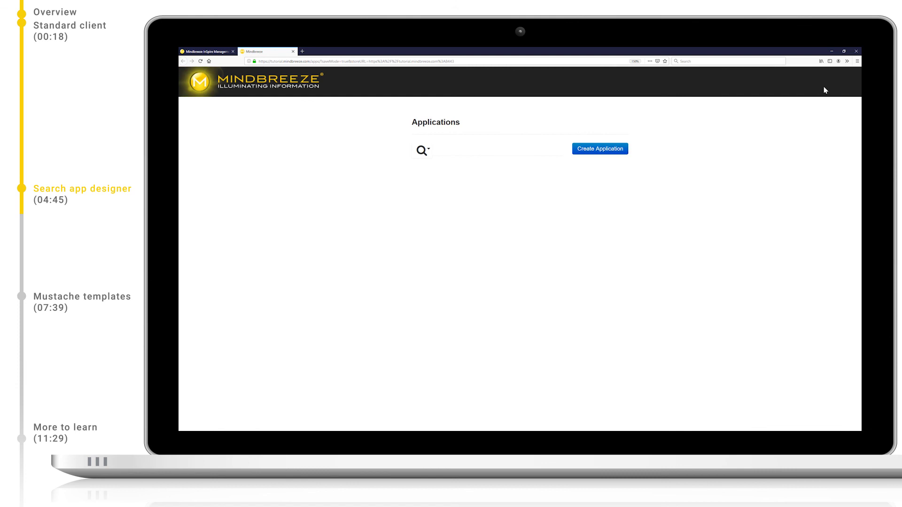
pyautogui.click(426, 150)
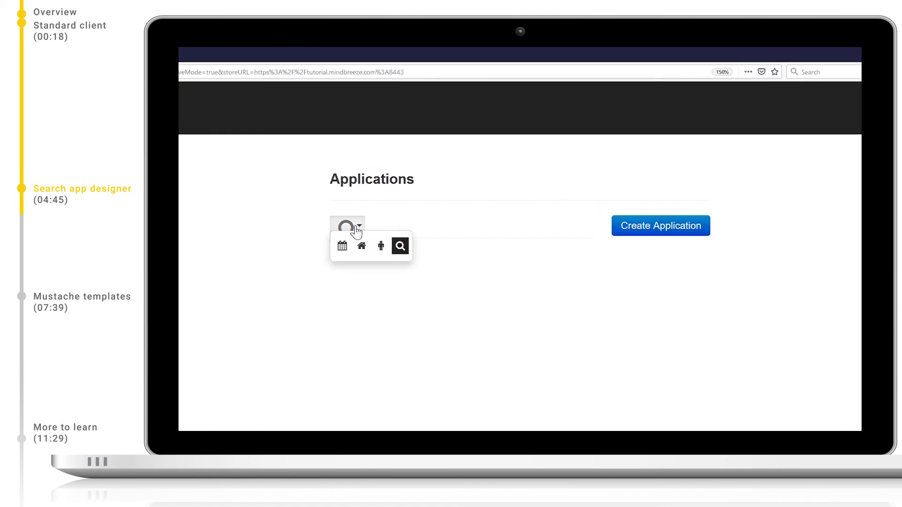
pyautogui.click(362, 247)
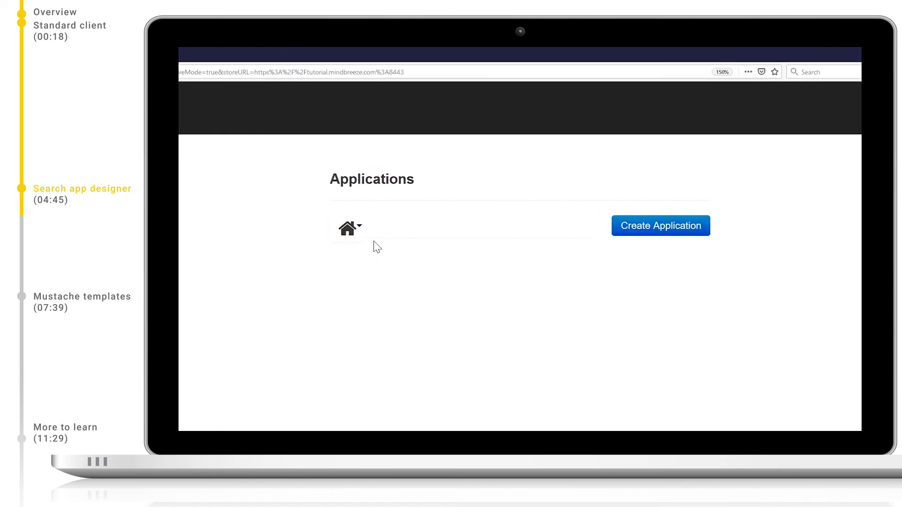
pyautogui.write('MySearchApp')
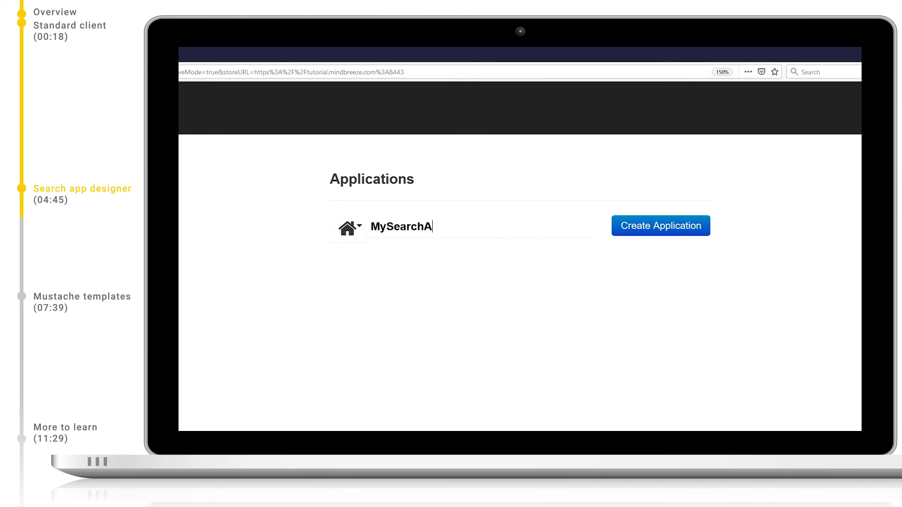
pyautogui.click(658, 235)
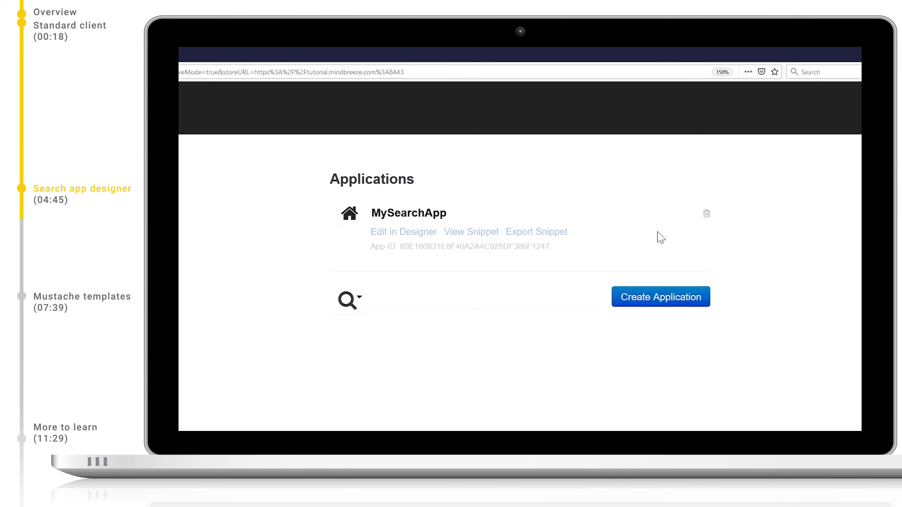
pyautogui.click(427, 239)
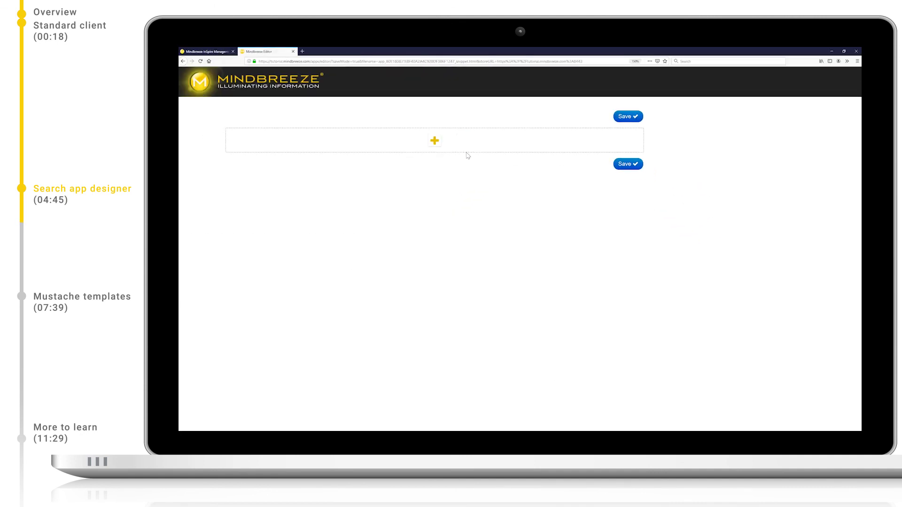
# Add a Searchbox element from the palette to the top of MySearchApp's layout
pyautogui.click(436, 142)
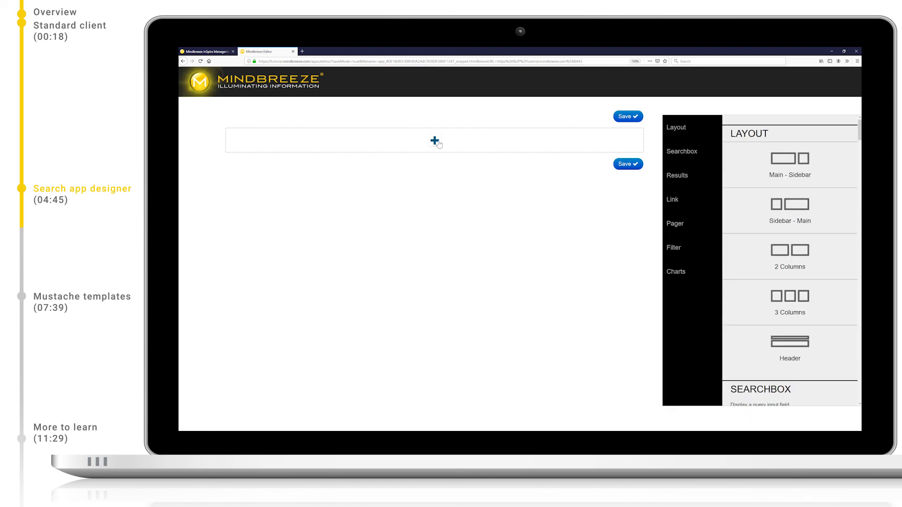
pyautogui.click(702, 154)
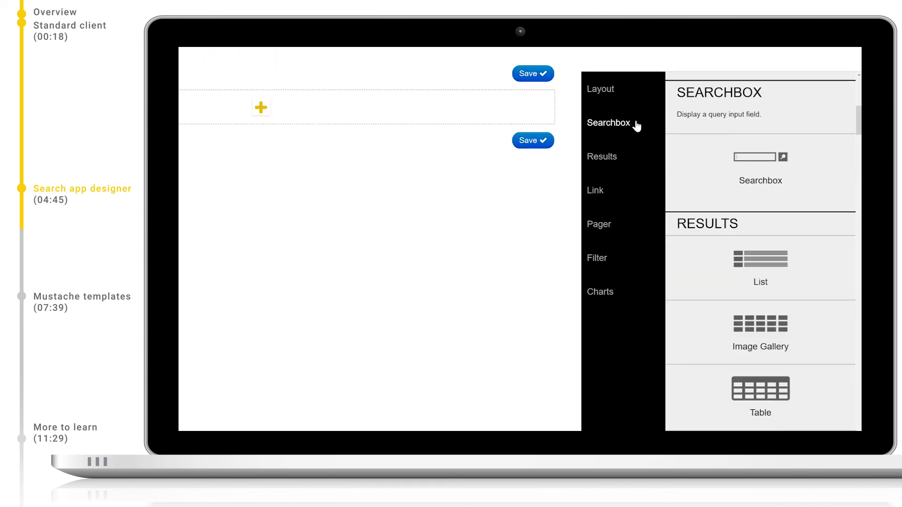
pyautogui.click(720, 154)
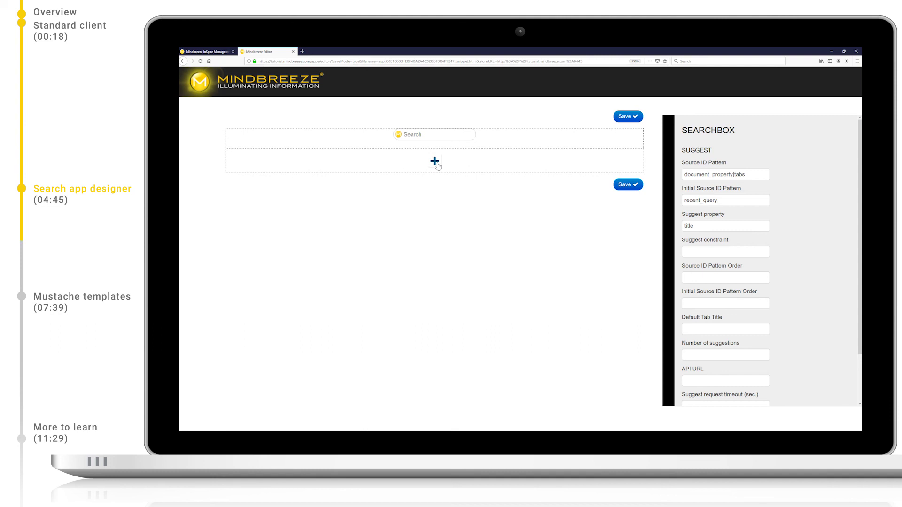
# Add a Main - Sidebar layout row and put a Results List in its main column
pyautogui.click(435, 162)
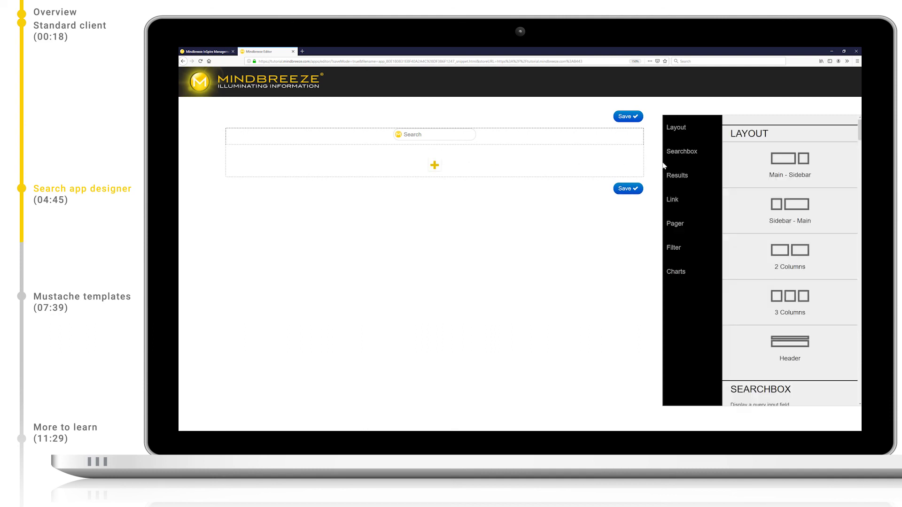
pyautogui.click(746, 165)
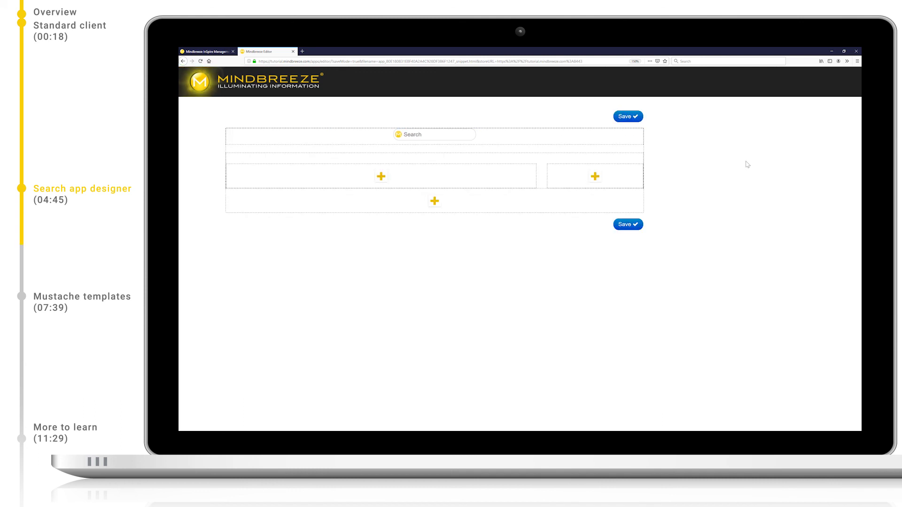
pyautogui.click(382, 177)
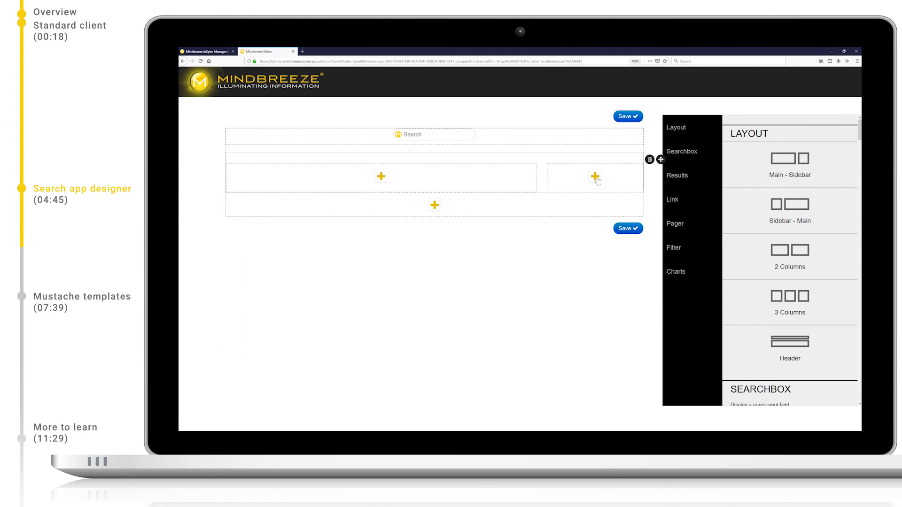
pyautogui.click(699, 177)
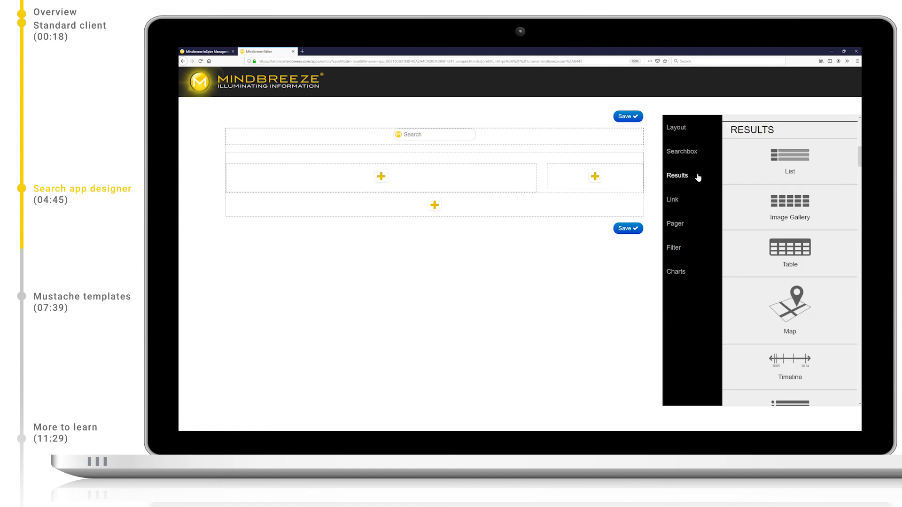
pyautogui.click(742, 170)
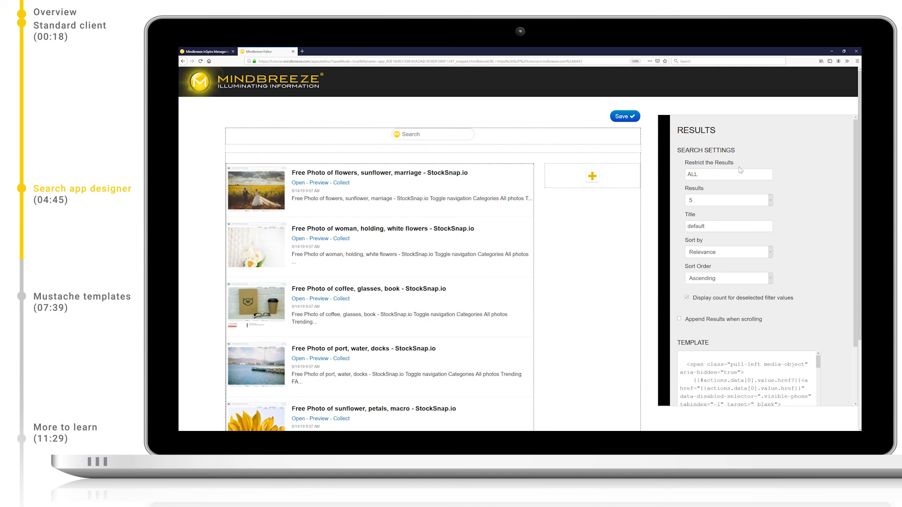
# Add a sidebar pie chart with Sourcename Path, save MySearchApp, and return to Management Center
pyautogui.click(596, 181)
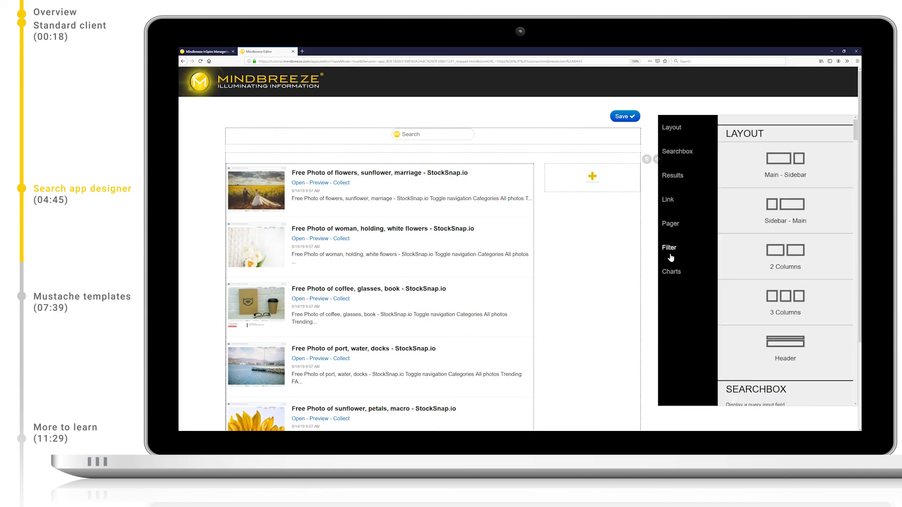
pyautogui.click(694, 275)
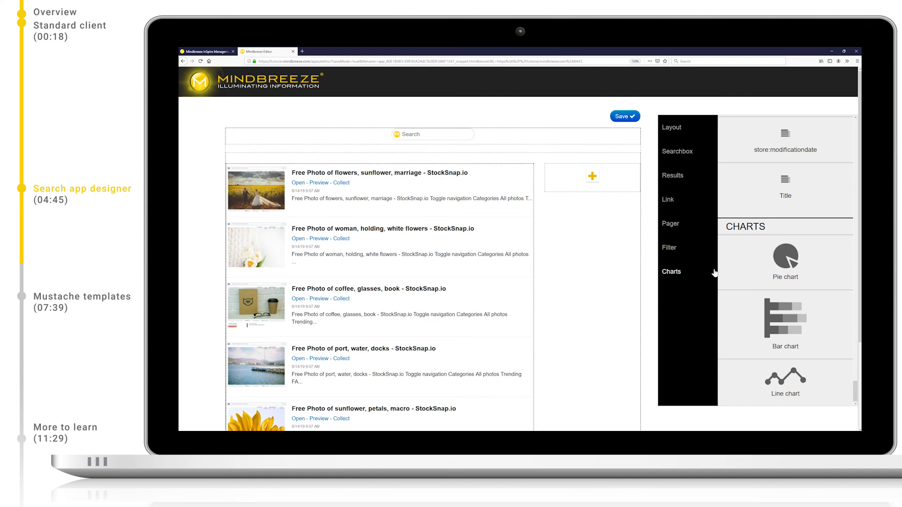
pyautogui.click(754, 266)
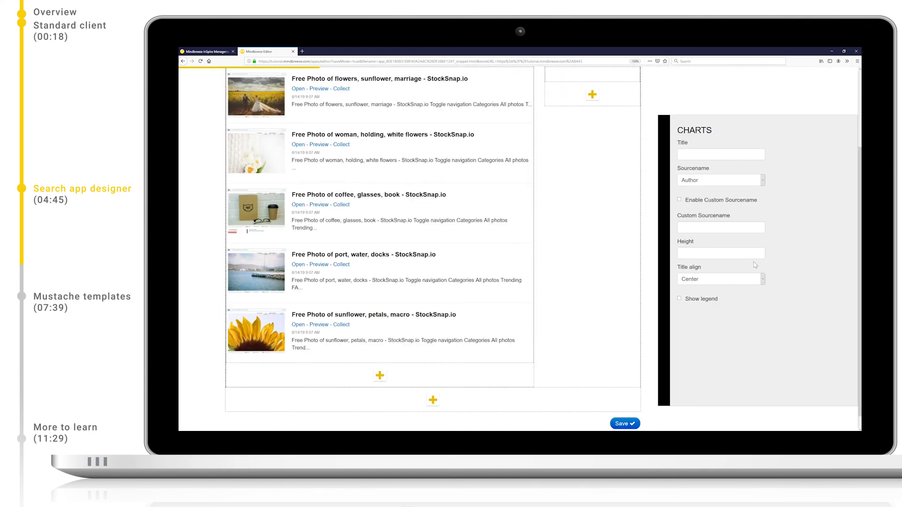
pyautogui.click(763, 183)
pyautogui.moveTo(773, 202); pyautogui.dragTo(775, 219)
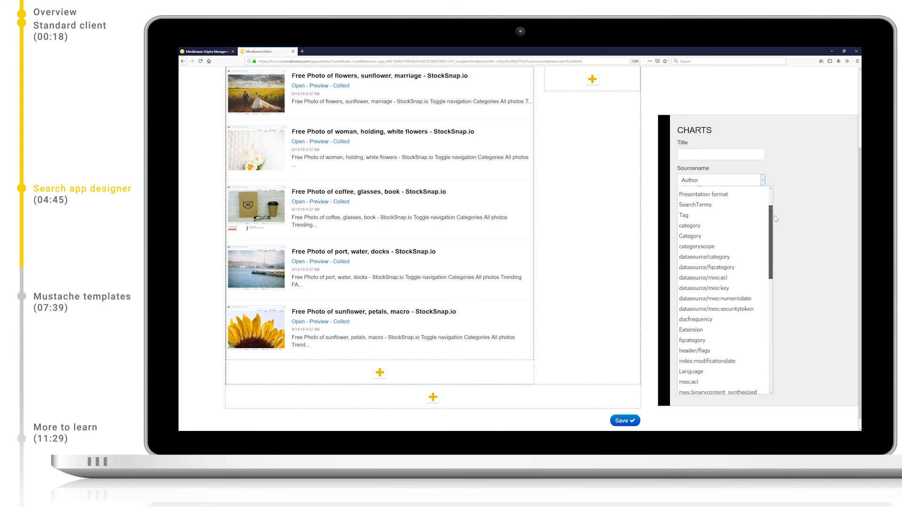
pyautogui.scroll(-10, 742, 350)
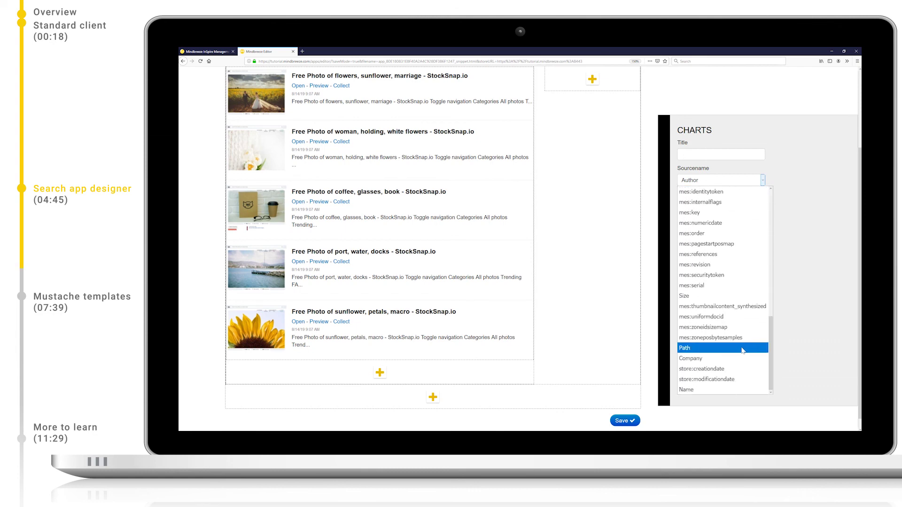
pyautogui.click(742, 350)
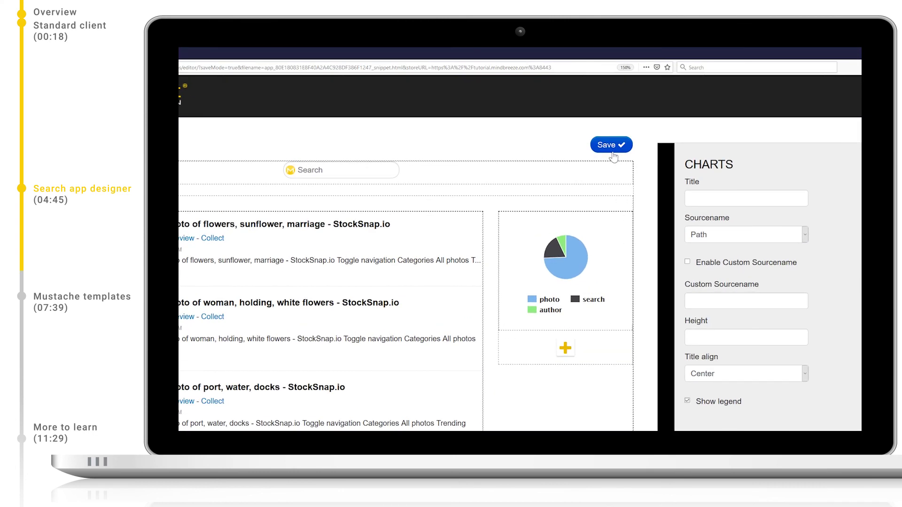
pyautogui.click(611, 145)
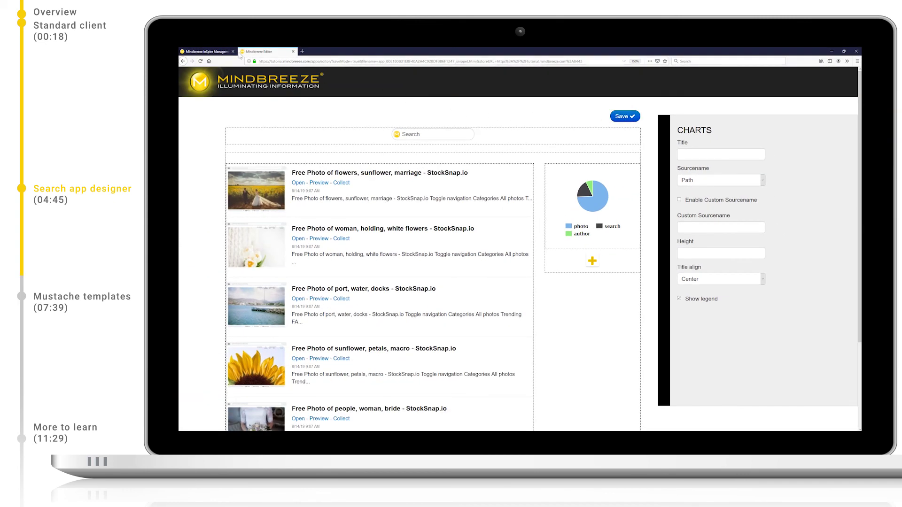
pyautogui.click(219, 52)
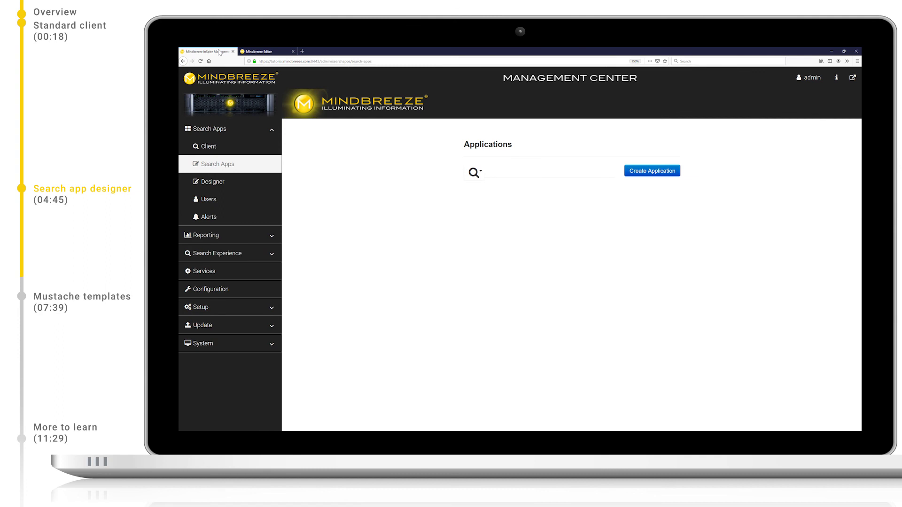
# Copy MySearchApp's full embed code snippet to the clipboard and close the snippet window
pyautogui.click(255, 166)
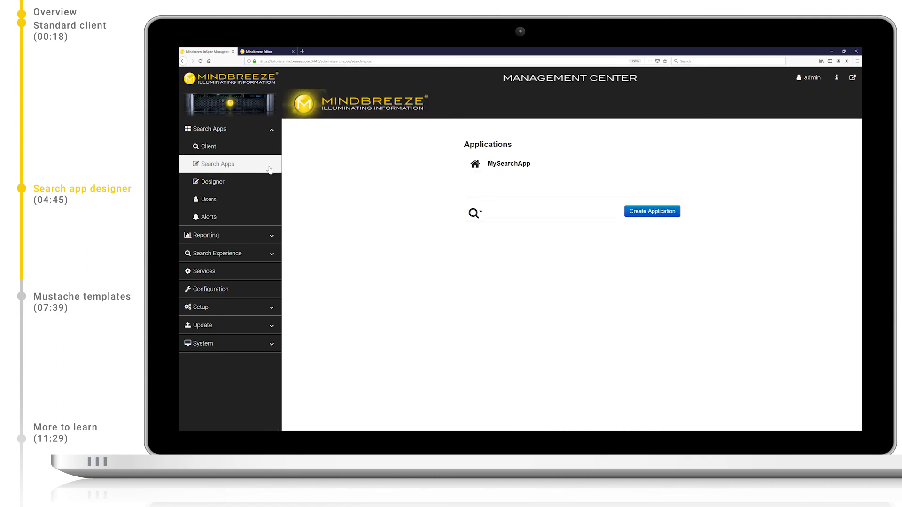
pyautogui.moveTo(510, 168)
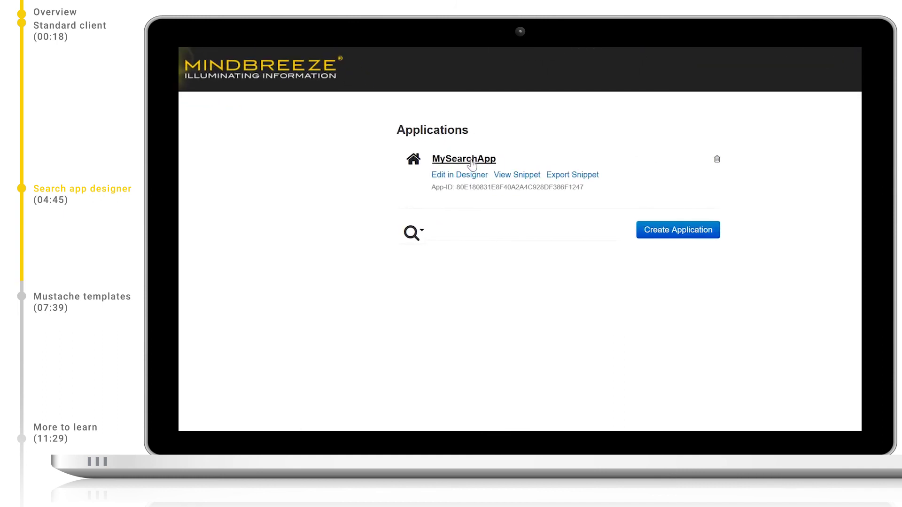
pyautogui.click(572, 180)
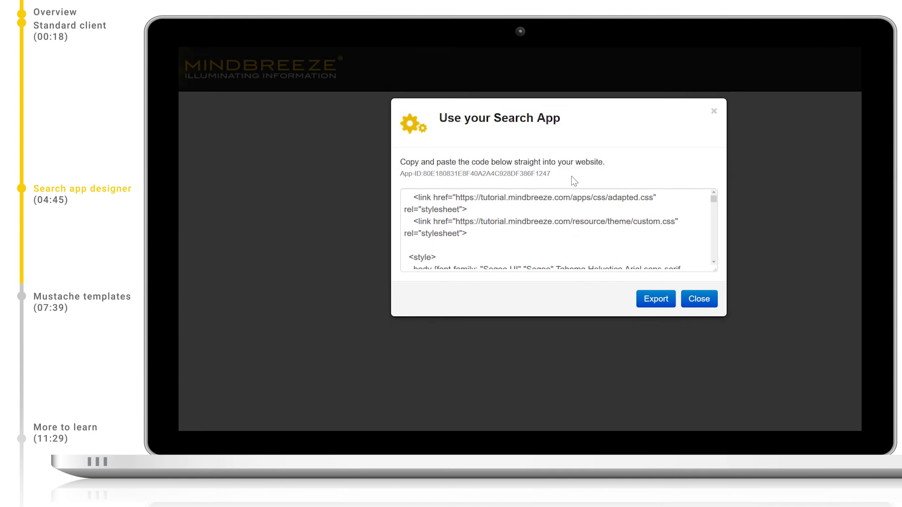
pyautogui.hotkey('ctrl', 'a')
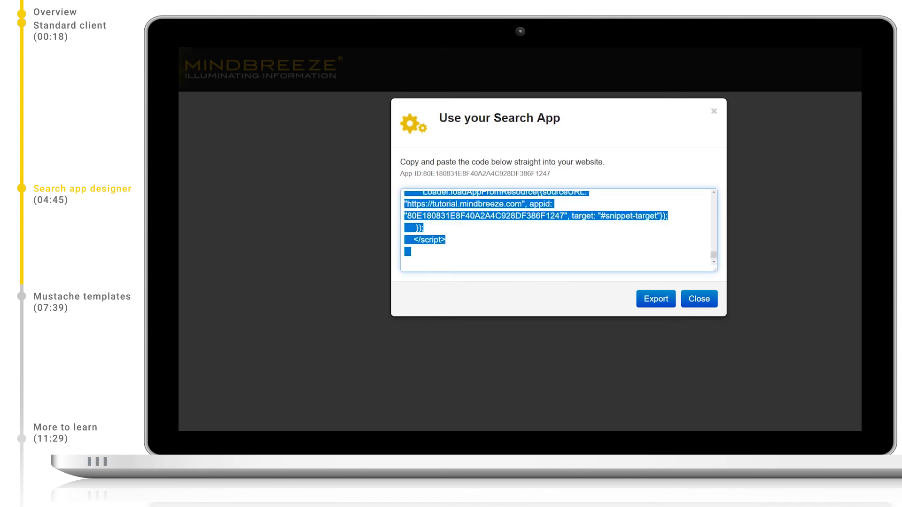
pyautogui.rightClick(557, 218)
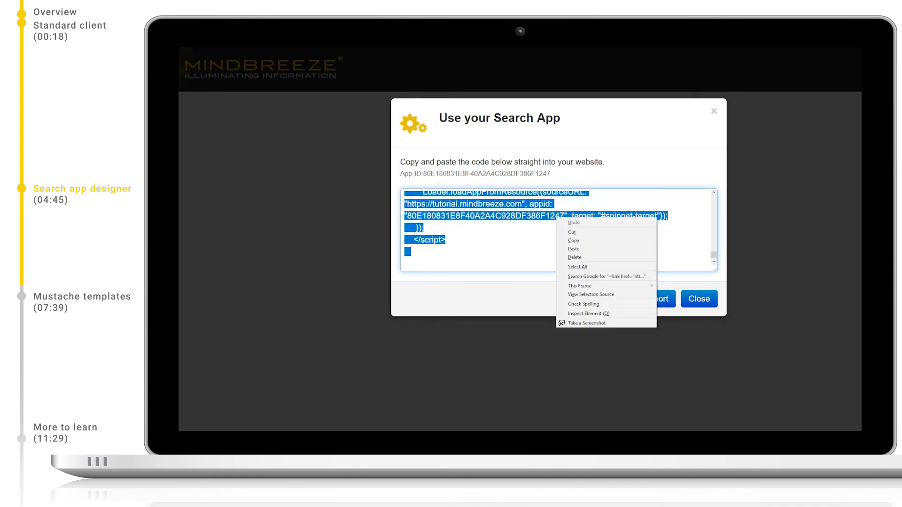
pyautogui.click(569, 240)
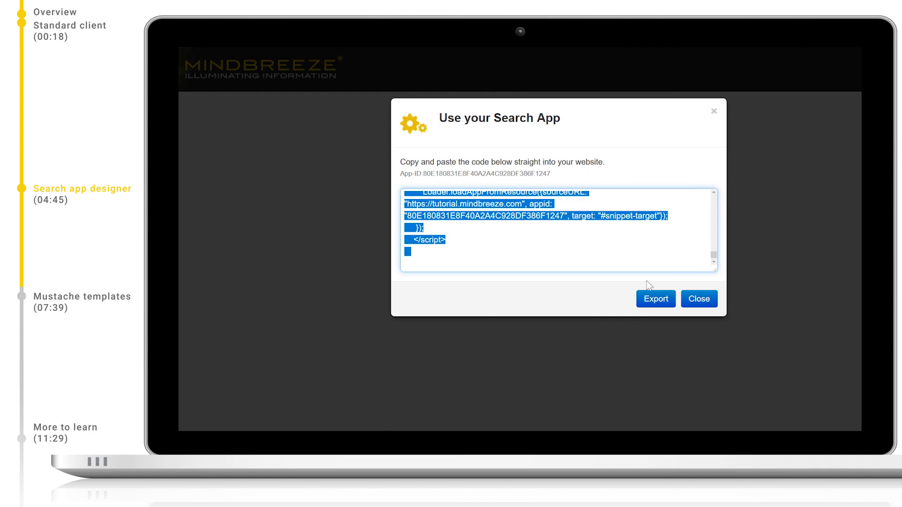
pyautogui.click(699, 299)
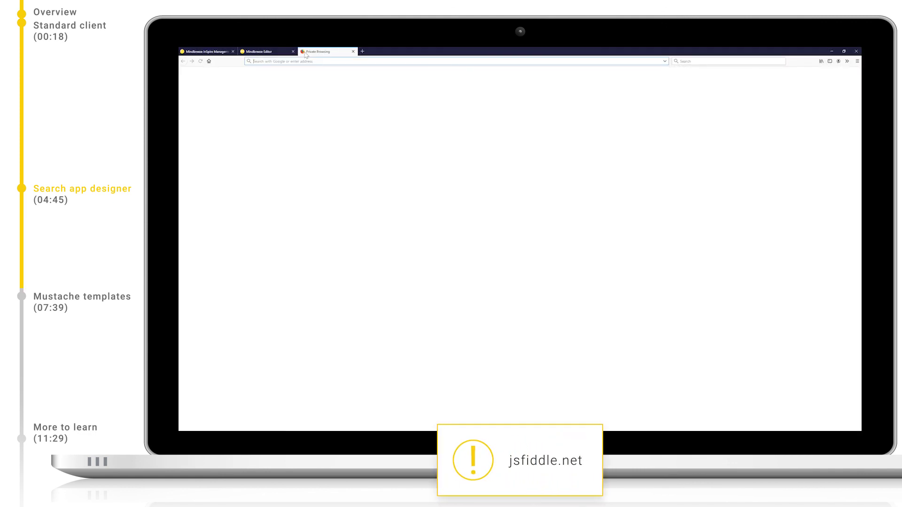
# Paste the snippet into JSFiddle's HTML pane, run it, and enlarge the Result pane
pyautogui.write('jsfiddle.net')
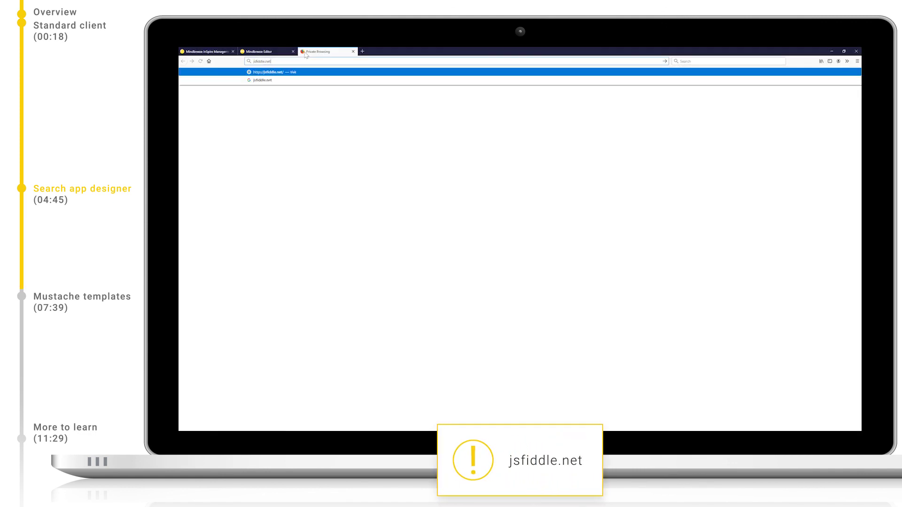
pyautogui.press('Return')
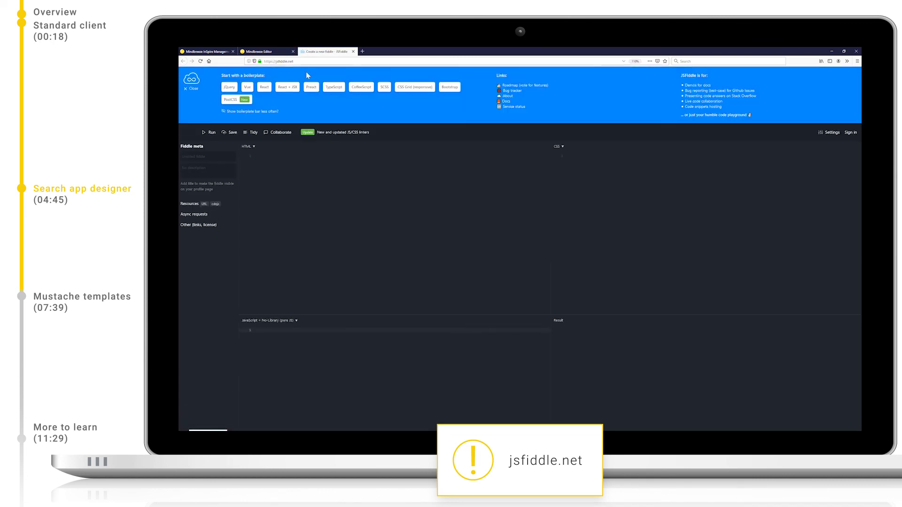
pyautogui.click(298, 175)
pyautogui.hotkey('ctrl', 'v')
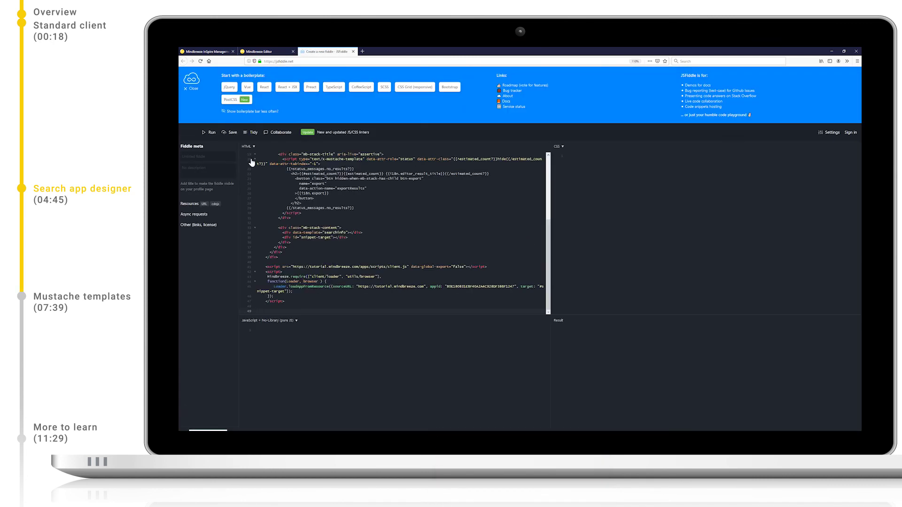
pyautogui.click(211, 134)
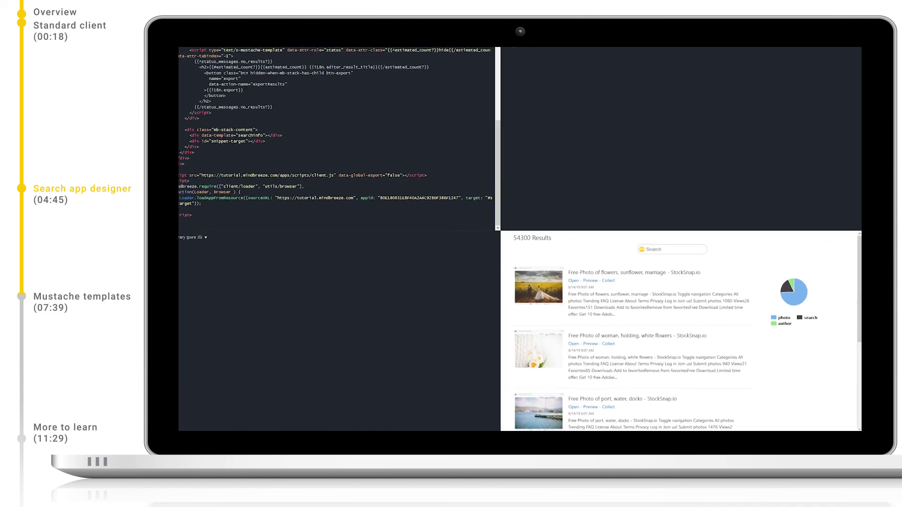
pyautogui.moveTo(501, 235); pyautogui.dragTo(605, 66)
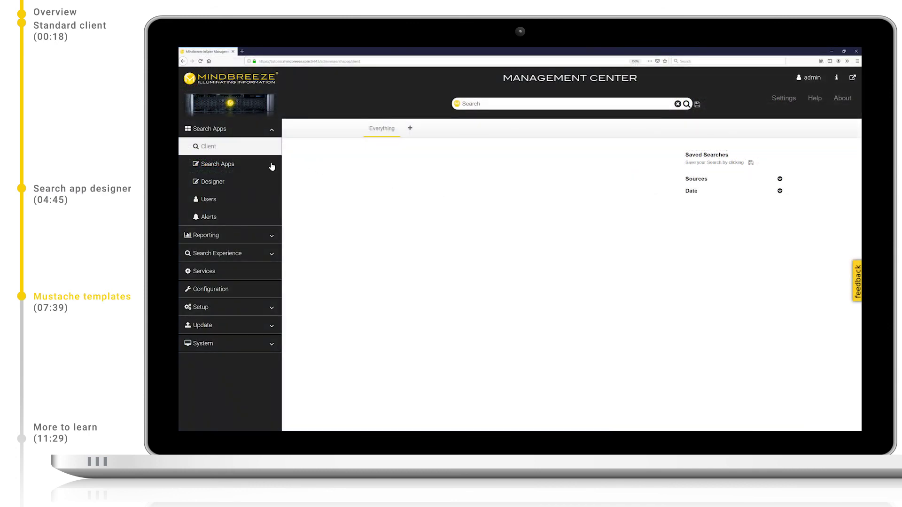
# Create a new client application named MyMustacheApp with a person icon
pyautogui.click(272, 166)
pyautogui.click(853, 78)
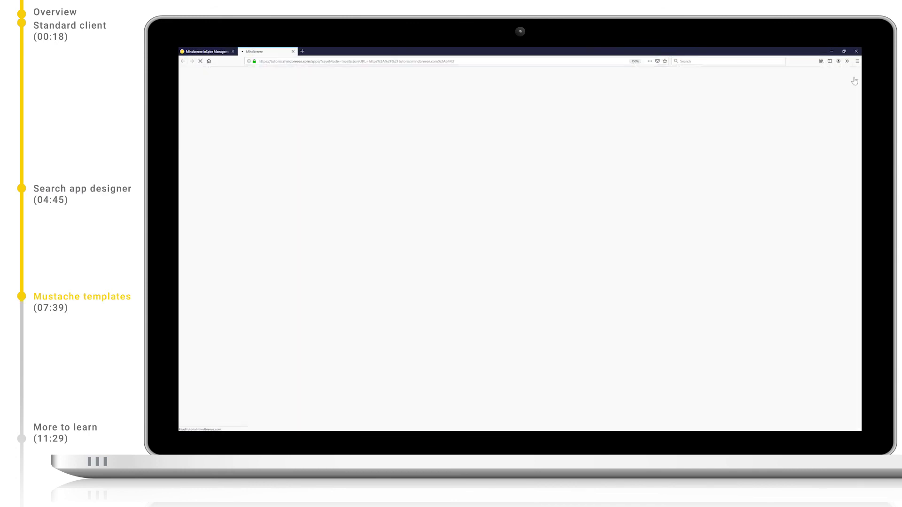
pyautogui.click(424, 191)
pyautogui.click(441, 204)
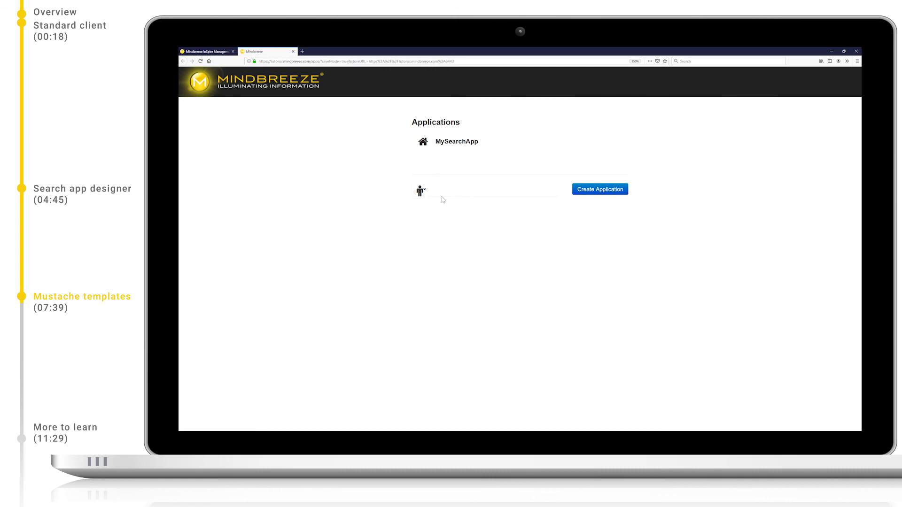
pyautogui.write('MyMustacheApp')
pyautogui.click(586, 189)
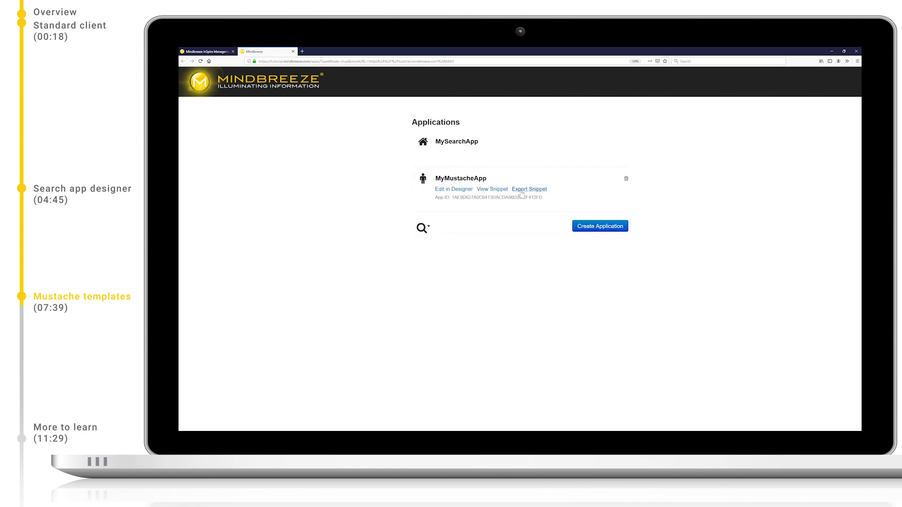
# Add an Image Gallery results element in the designer and set it to 20 results
pyautogui.click(469, 189)
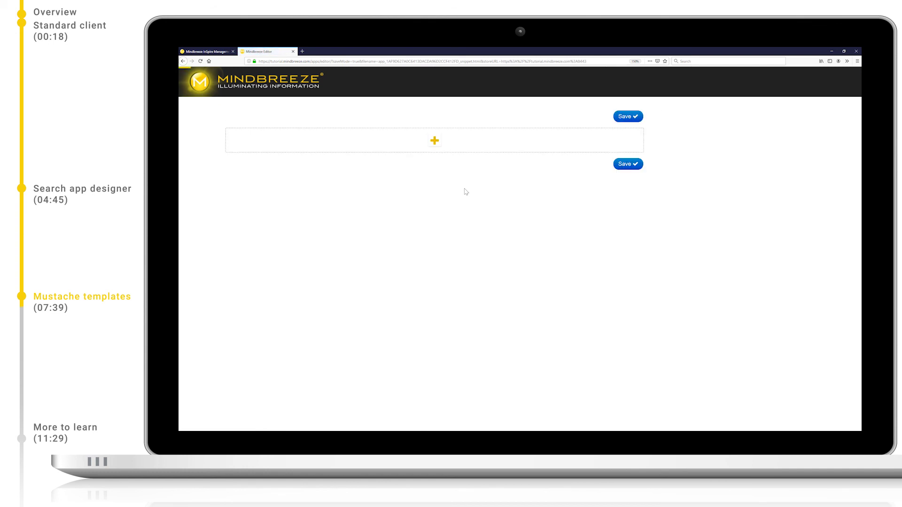
pyautogui.click(435, 141)
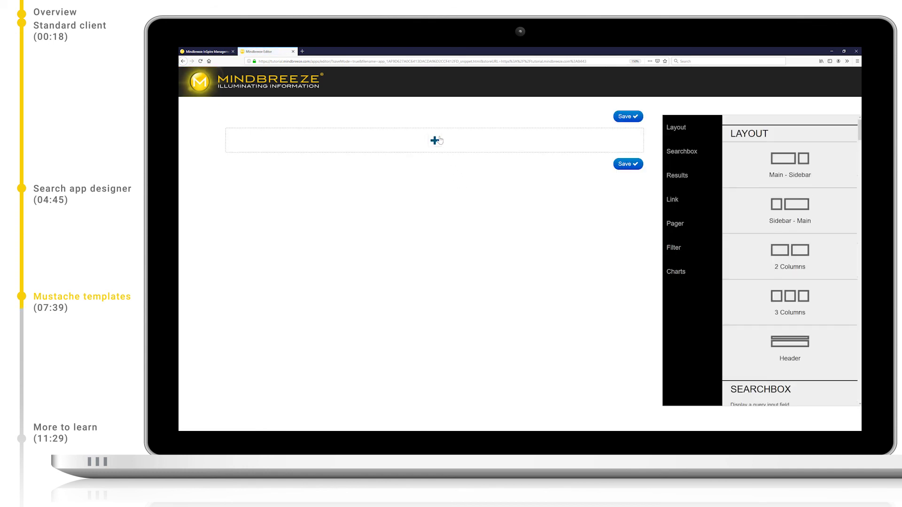
pyautogui.click(698, 176)
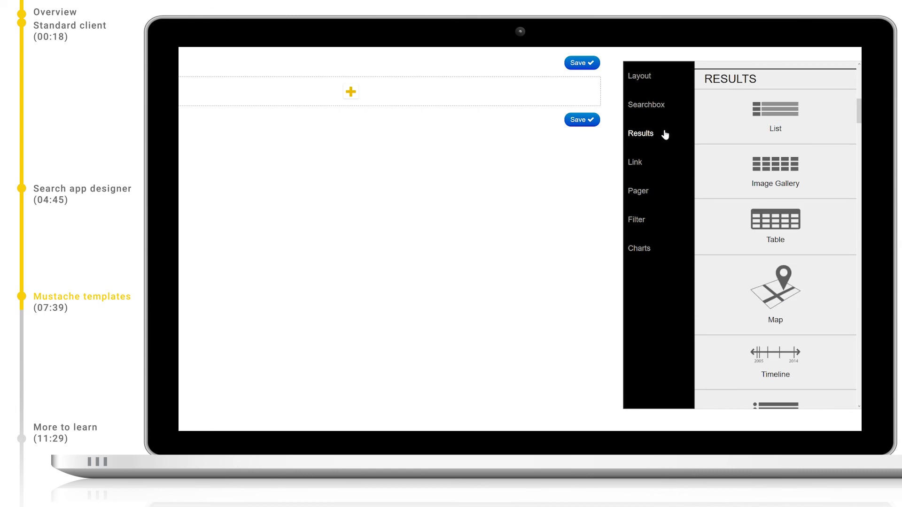
pyautogui.click(722, 164)
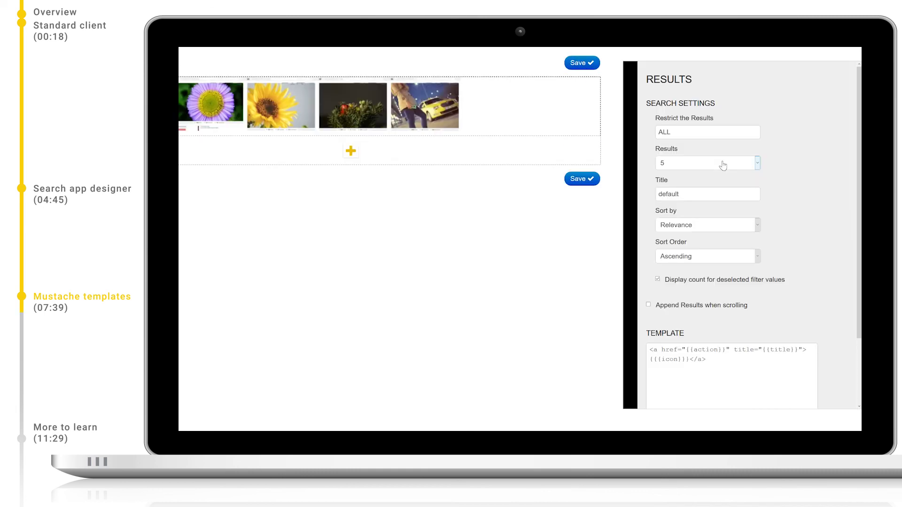
pyautogui.click(755, 168)
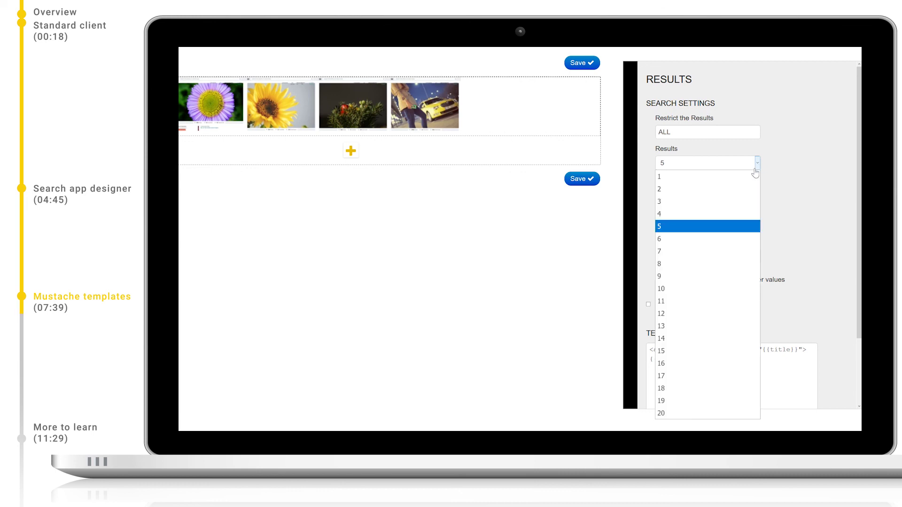
pyautogui.click(701, 414)
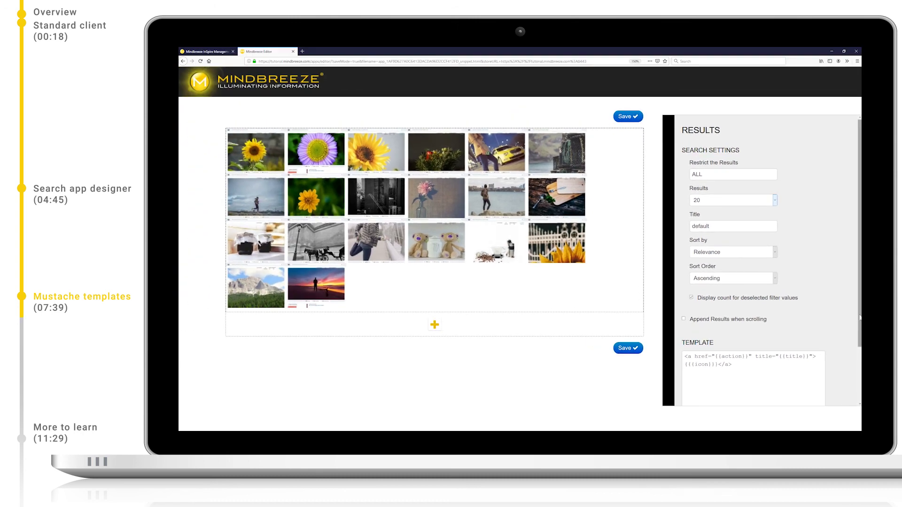
# Select and delete the entire default result template text
pyautogui.moveTo(860, 318); pyautogui.dragTo(858, 386)
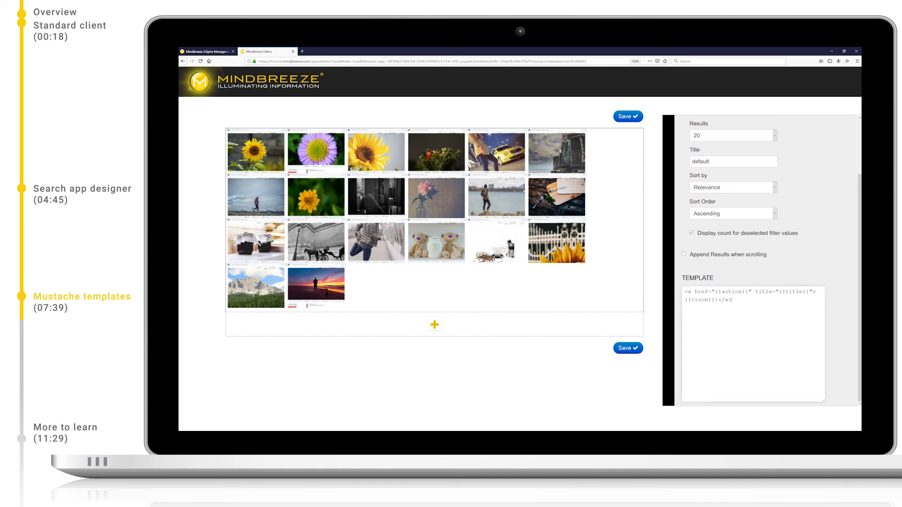
pyautogui.moveTo(732, 299); pyautogui.dragTo(670, 295)
pyautogui.press('Delete')
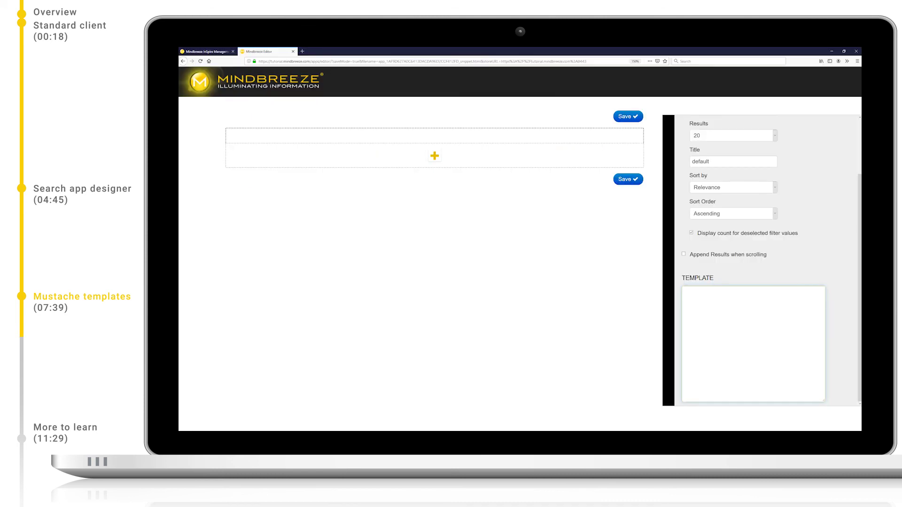
# Enter {{{mes:date}}}<br> as the template so each formatted date shows on its own line
pyautogui.write('{{mes:')
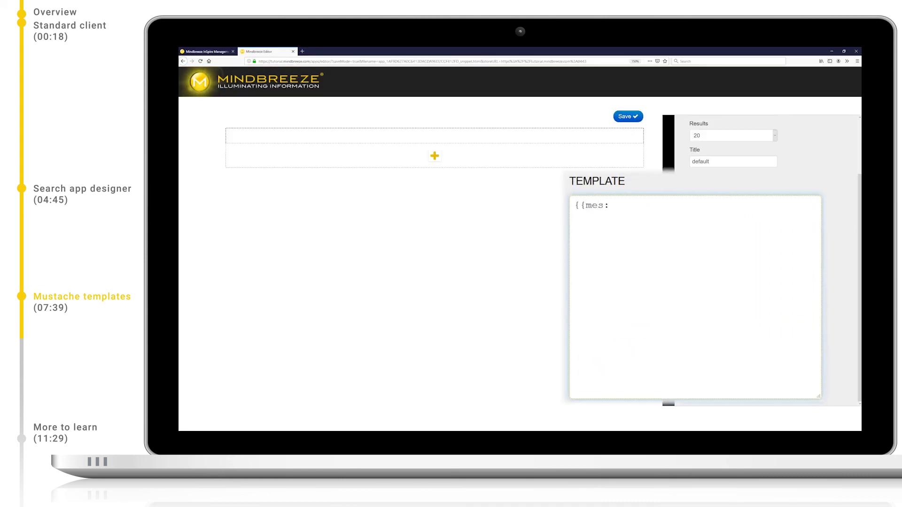
pyautogui.write('date}}<')
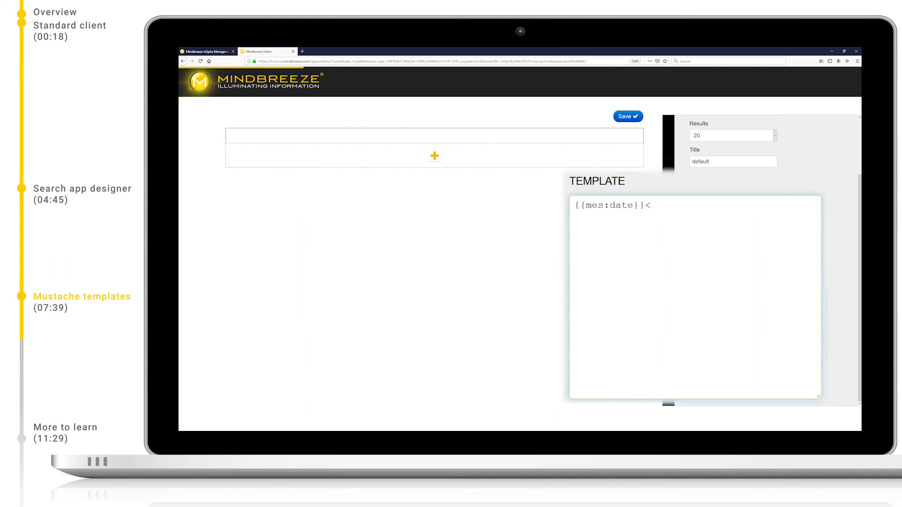
pyautogui.write('br>')
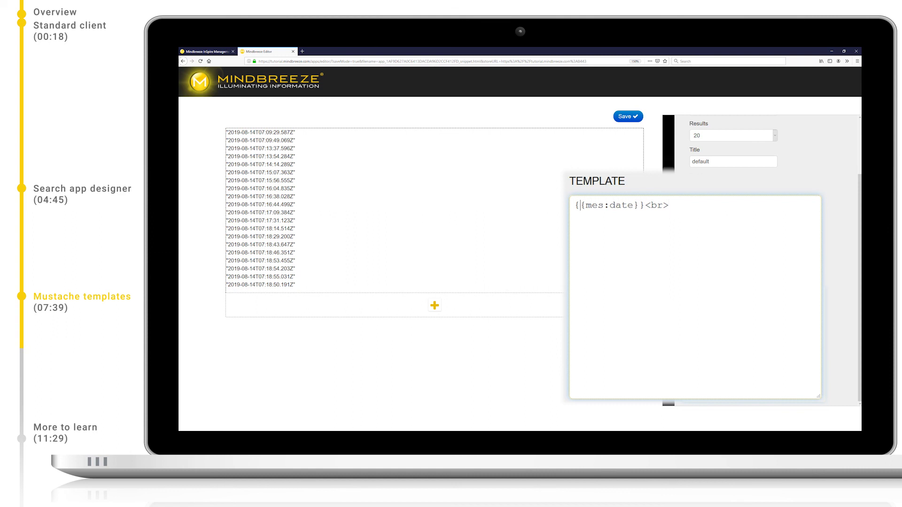
pyautogui.write('{')
pyautogui.click(647, 206)
pyautogui.write('}')
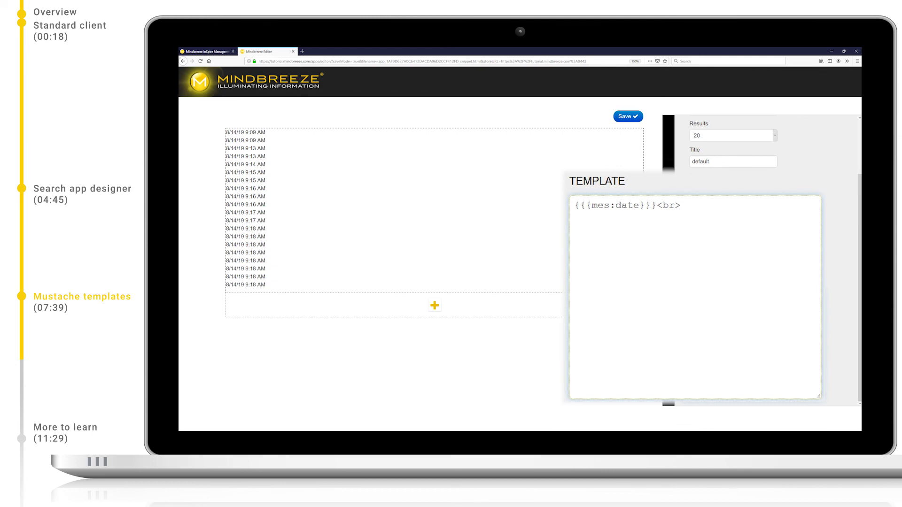
# Change the date placeholder to {{mes:size}}
pyautogui.click(651, 205)
pyautogui.press('BackSpace')
pyautogui.click(586, 205)
pyautogui.press('BackSpace')
pyautogui.doubleClick(621, 206)
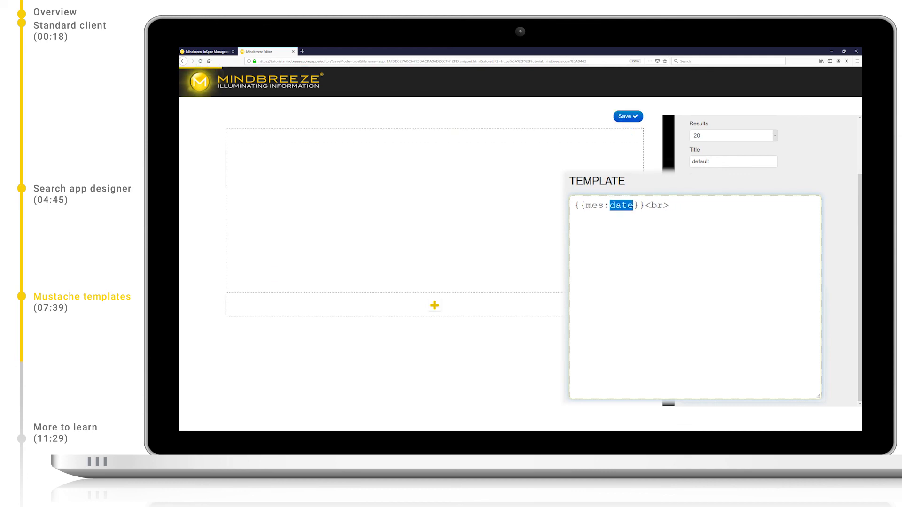
pyautogui.write('size')
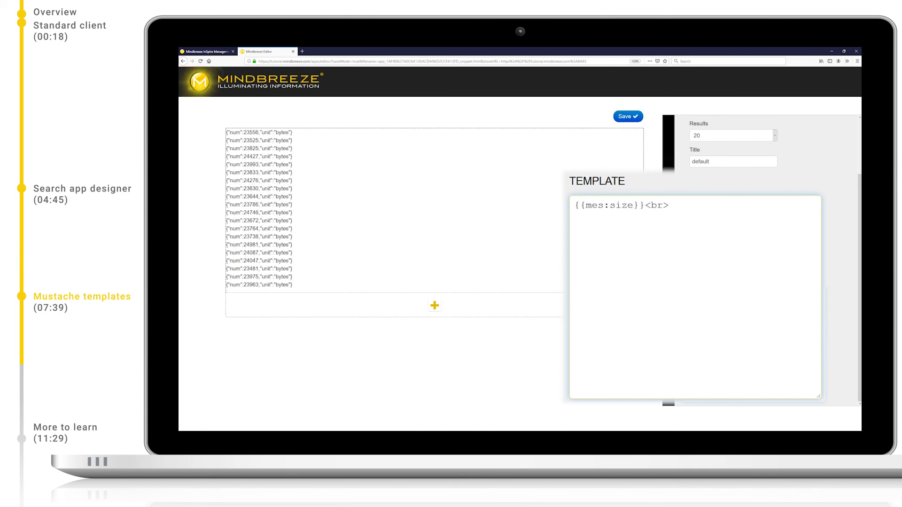
# Wrap the size field in triple braces for formatted kB values, then replace it with icon
pyautogui.click(576, 205)
pyautogui.write('{')
pyautogui.click(644, 205)
pyautogui.write('}')
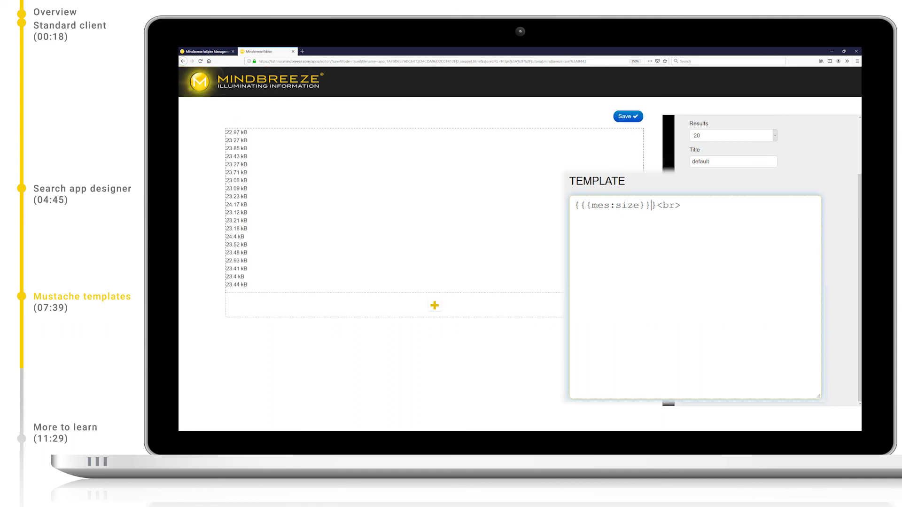
pyautogui.moveTo(587, 205); pyautogui.dragTo(646, 205)
pyautogui.write('icon')
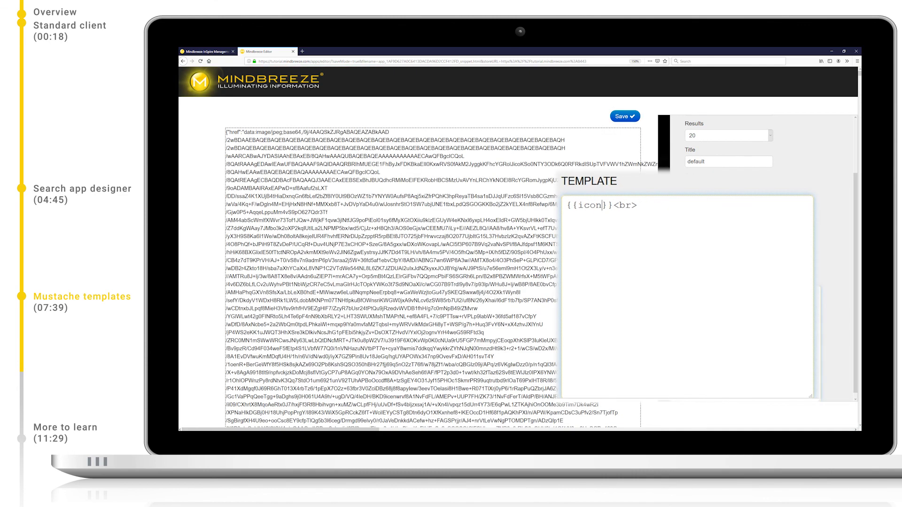
pyautogui.write('{')
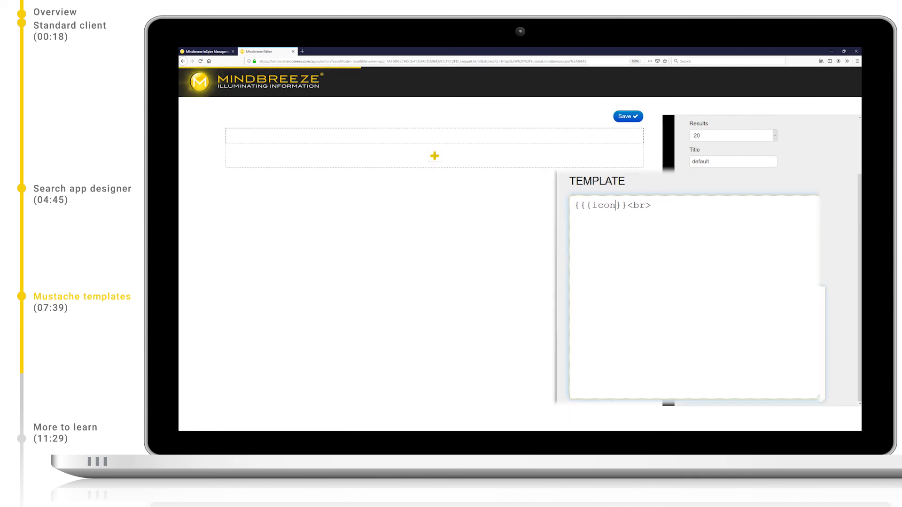
# Add the closing brace so the template reads {{{icon}}}<br>
pyautogui.click(626, 206)
pyautogui.write('}')
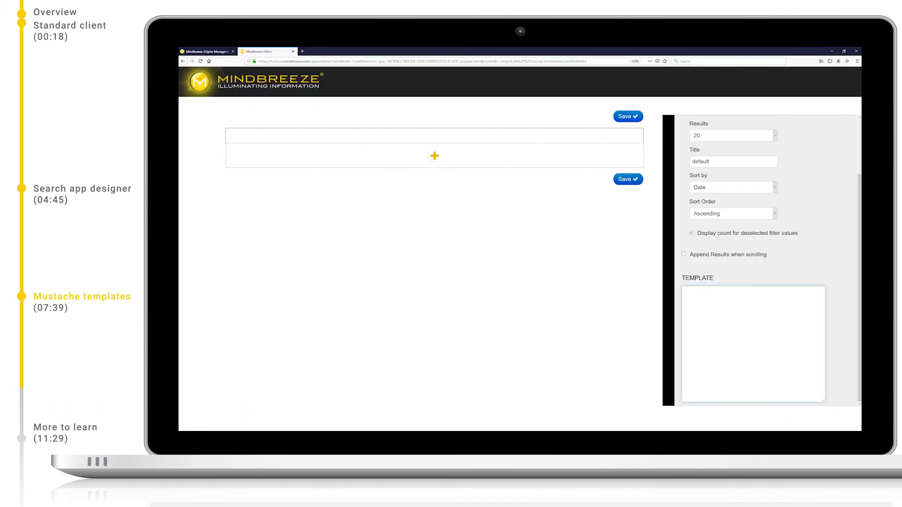
# Add a {{#path.photo?}} section that outputs {{{title}}} for photo-path results
pyautogui.write('{{#path')
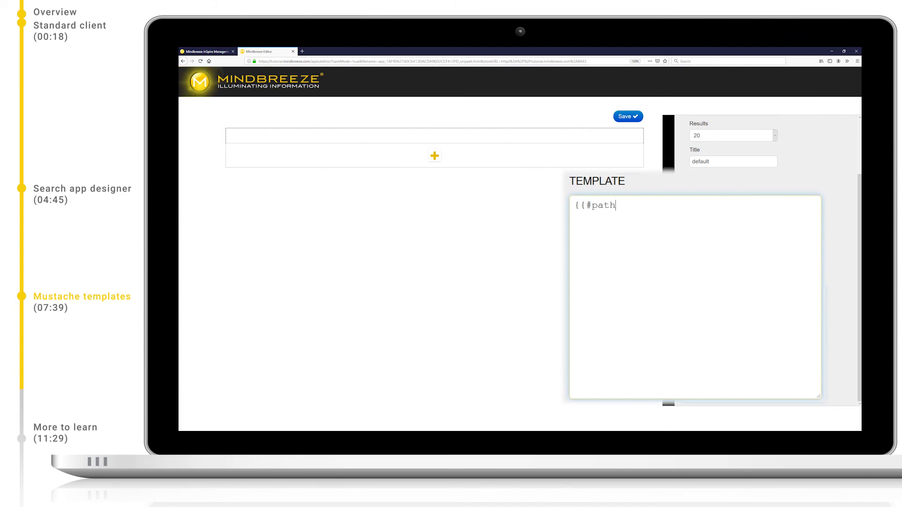
pyautogui.write('.photo?}}')
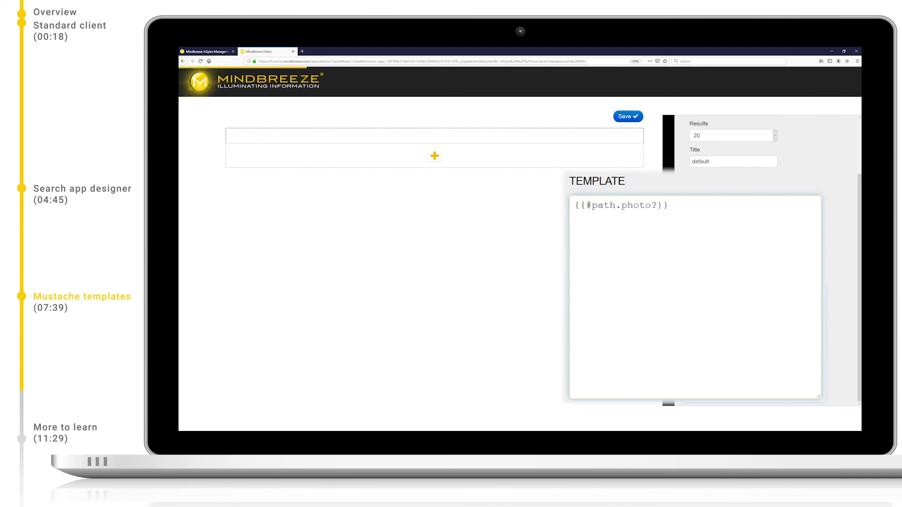
pyautogui.press('Return')
pyautogui.write('{{{title}}}')
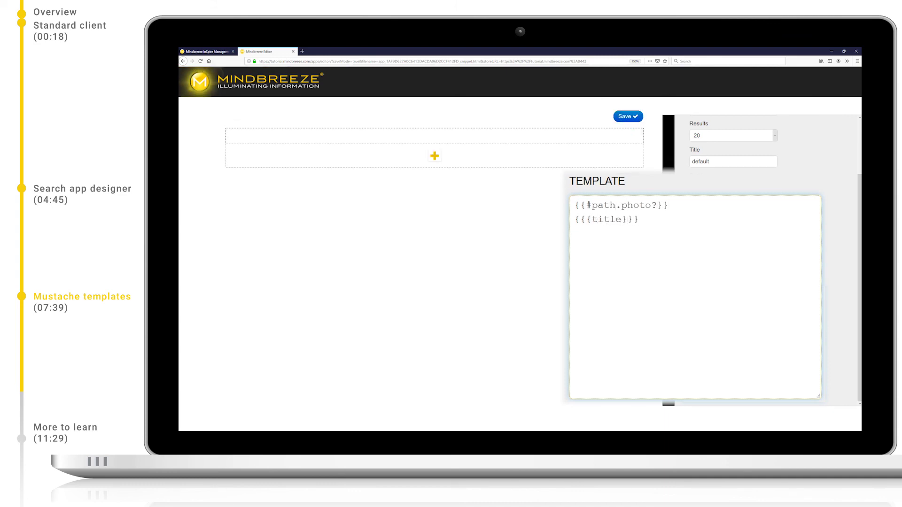
pyautogui.press('Return')
pyautogui.write('{{/path.')
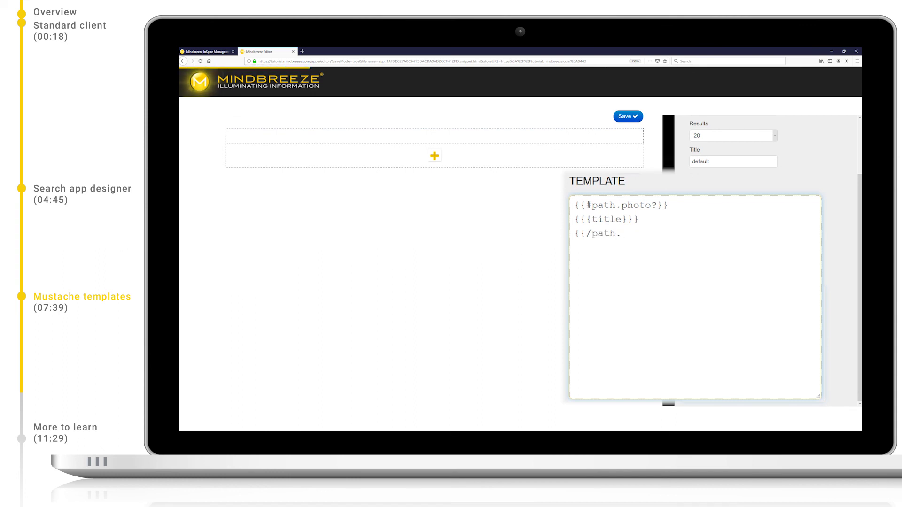
pyautogui.write('photo?}}')
pyautogui.press('Return')
pyautogui.write('<br>')
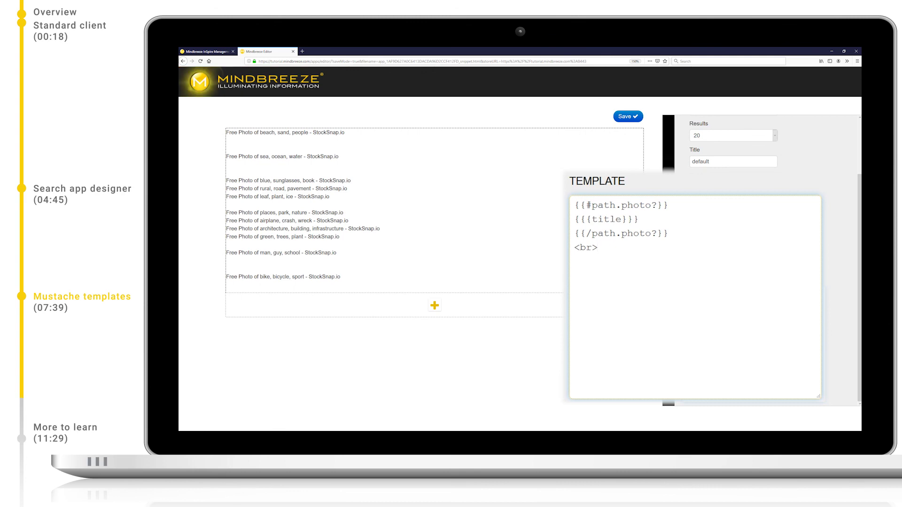
# Add an inverted {{^path.photo?}} section printing 'Path is not photo', followed by <br>
pyautogui.hotkey('shift', 'End')
pyautogui.write('{{')
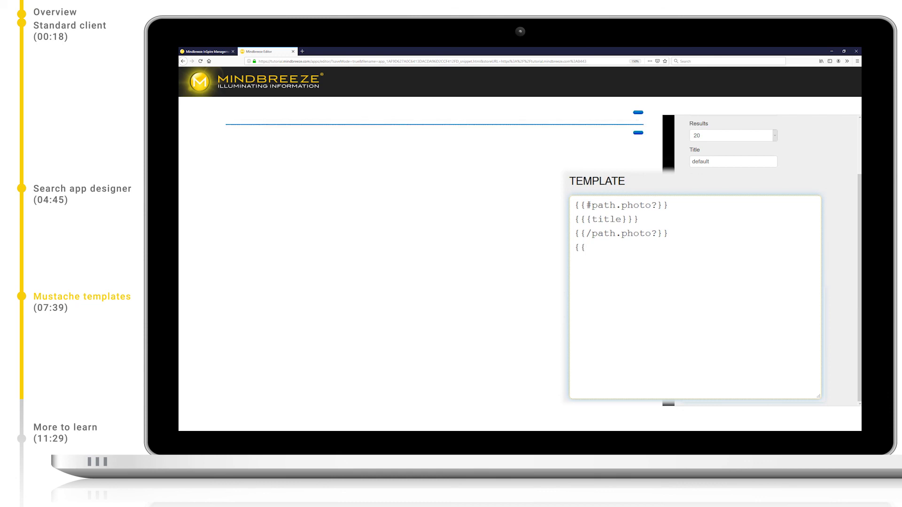
pyautogui.write('^path.photo?}}')
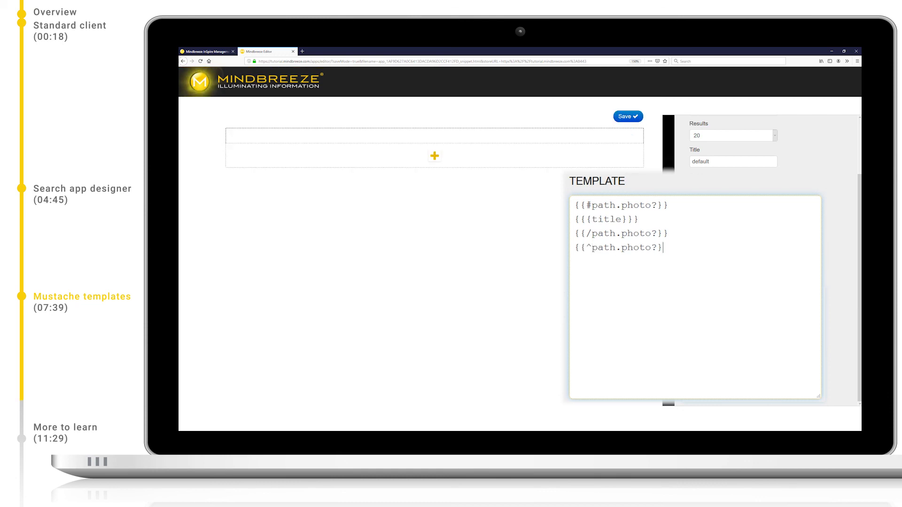
pyautogui.press('Return')
pyautogui.write('Path is not photo')
pyautogui.press('Return')
pyautogui.write('{{/path.photo?}}')
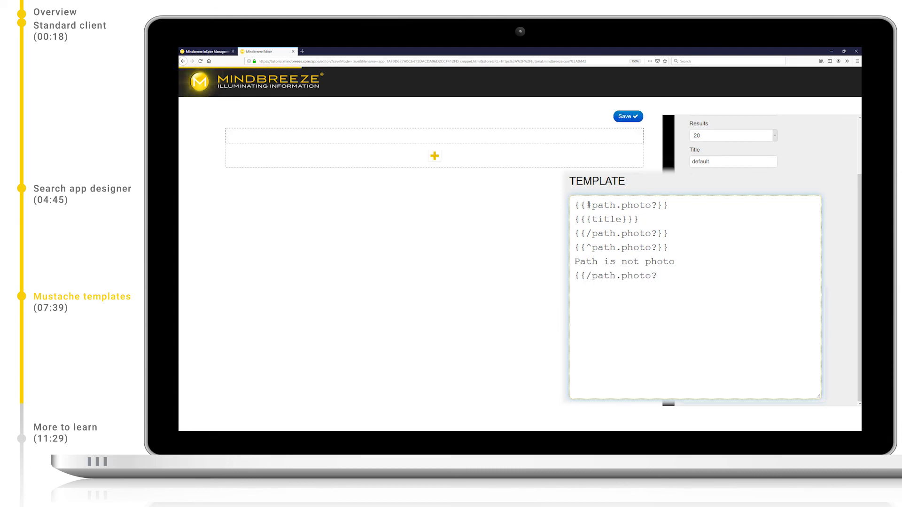
pyautogui.press('Return')
pyautogui.write('<br>')
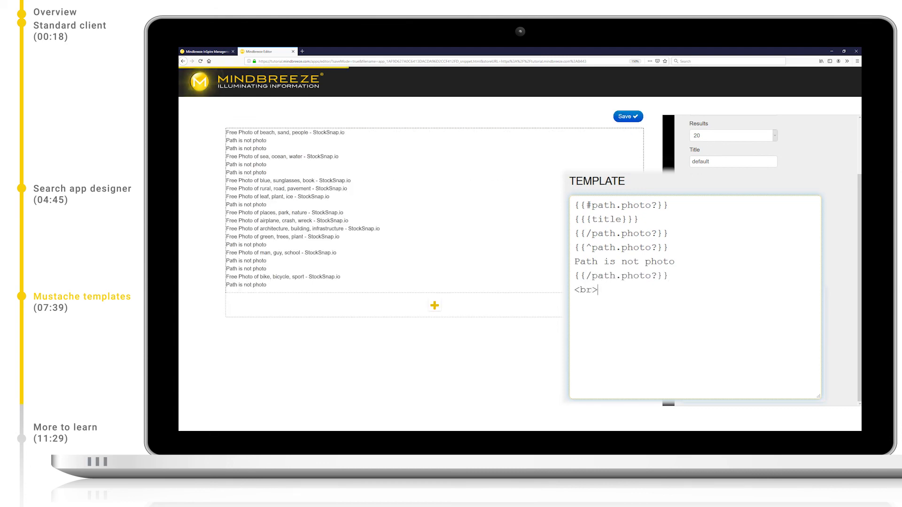
# Set the results restriction to NOT path:photo
pyautogui.scroll(3, 859, 341)
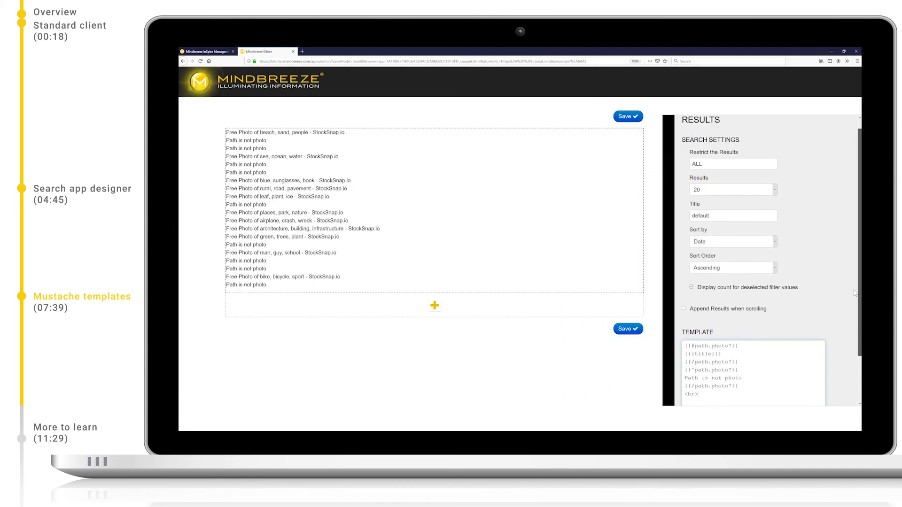
pyautogui.click(728, 171)
pyautogui.write('path:photo')
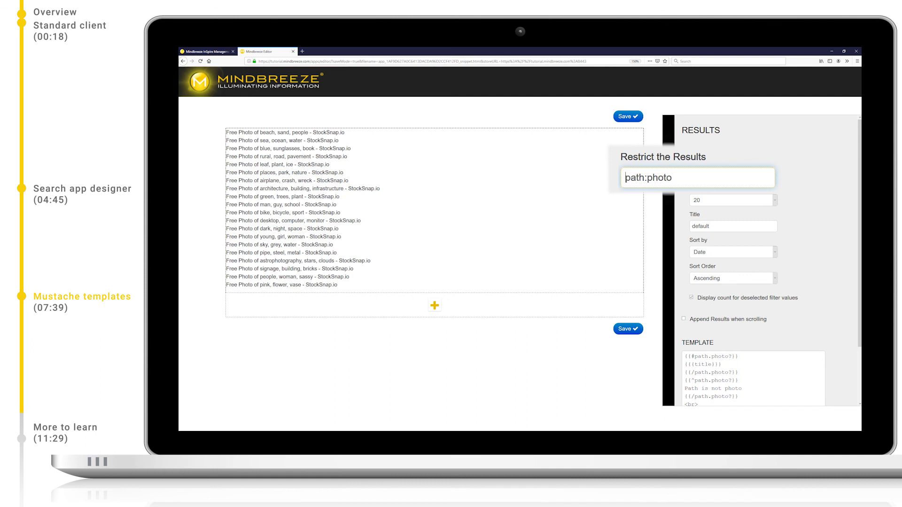
pyautogui.write('NOT')
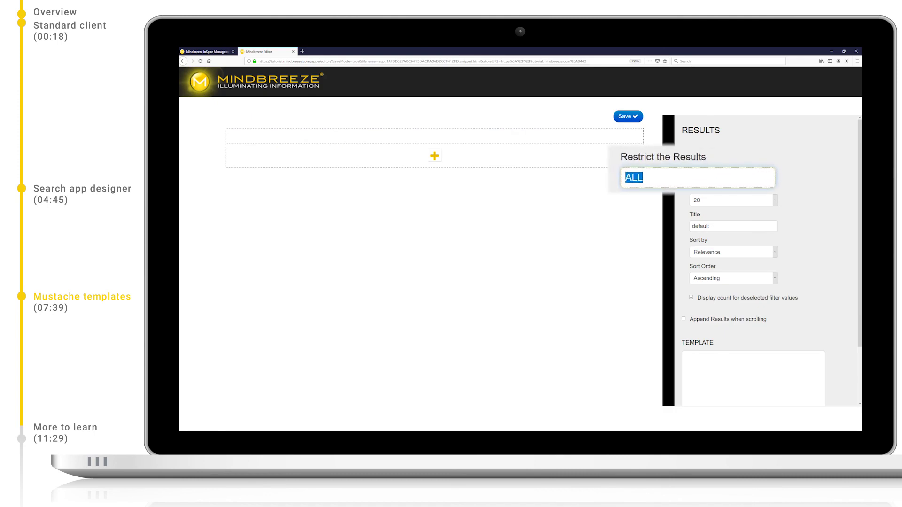
# Set the results restriction to breadcrumbs:ALL
pyautogui.write('breadcrumbs:ALL')
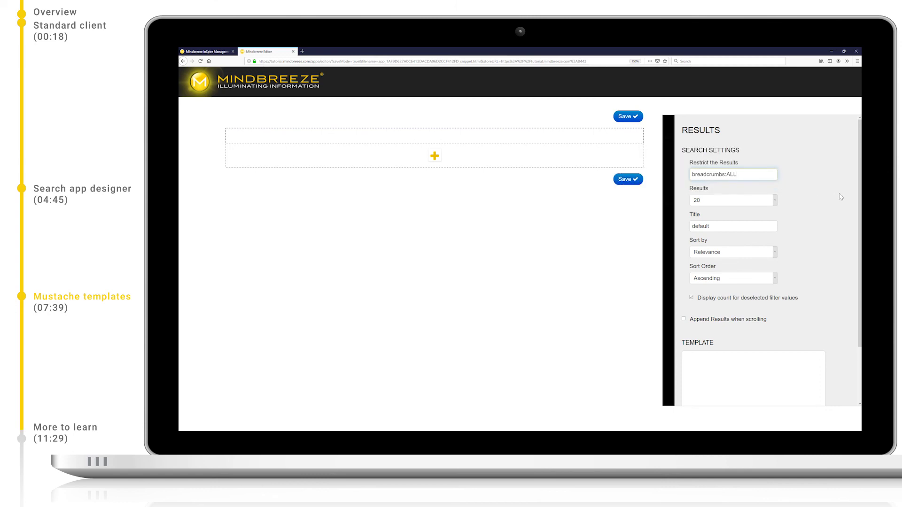
pyautogui.scroll(-2, 770, 264)
pyautogui.scroll(-1, 761, 263)
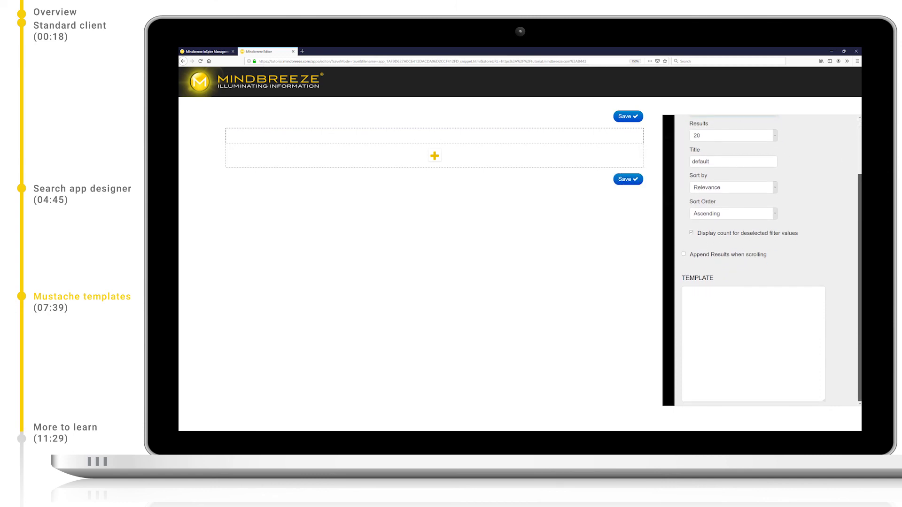
# Write a {{#breadcrumbs.data}} loop wrapping each {{value}} in a badge-primary span, followed by <br>
pyautogui.click(814, 289)
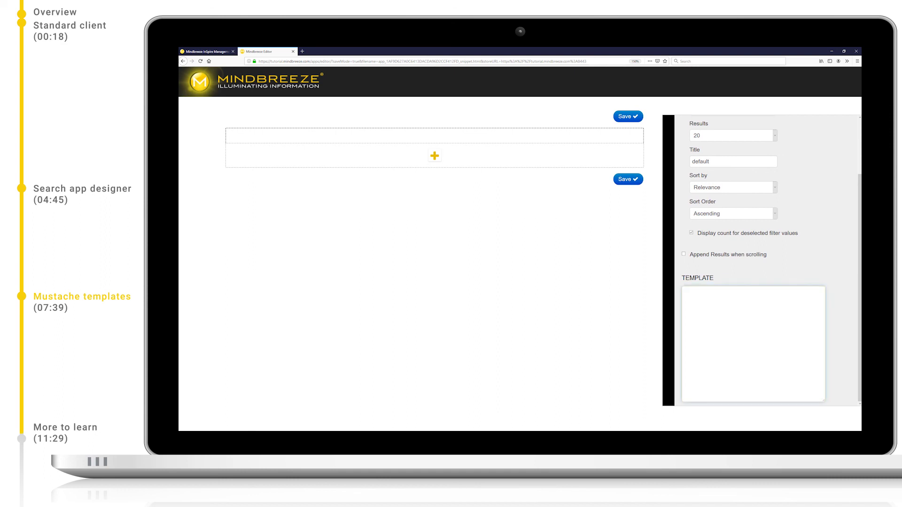
pyautogui.write('{{#breadcrumbs.data}}')
pyautogui.press('Return')
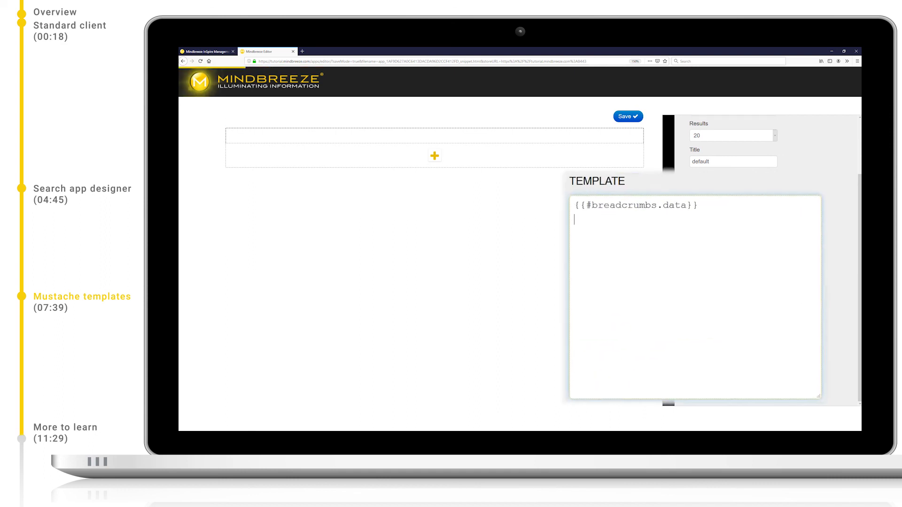
pyautogui.write('<span class="badge badge-primary')
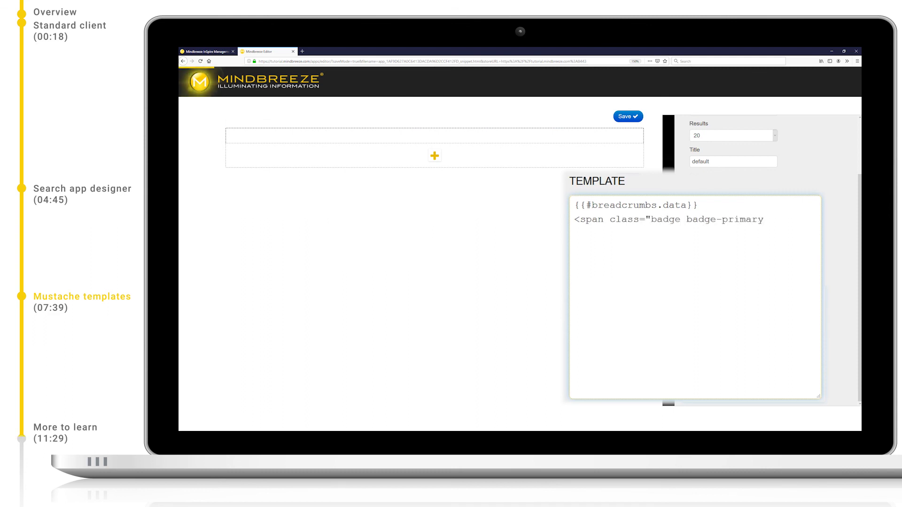
pyautogui.write('"> {{value}}</span>')
pyautogui.press('Return')
pyautogui.write('{{/breadcrumbs.data}}')
pyautogui.press('Return')
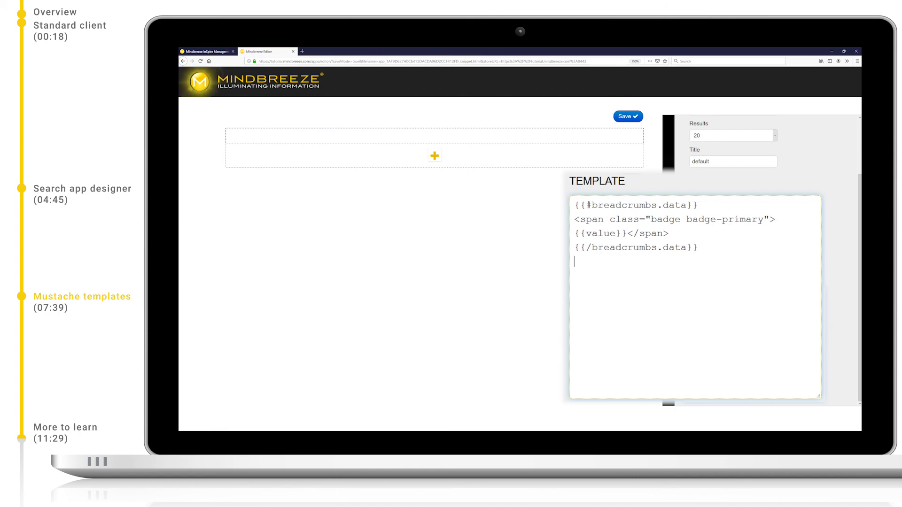
pyautogui.write('<br>')
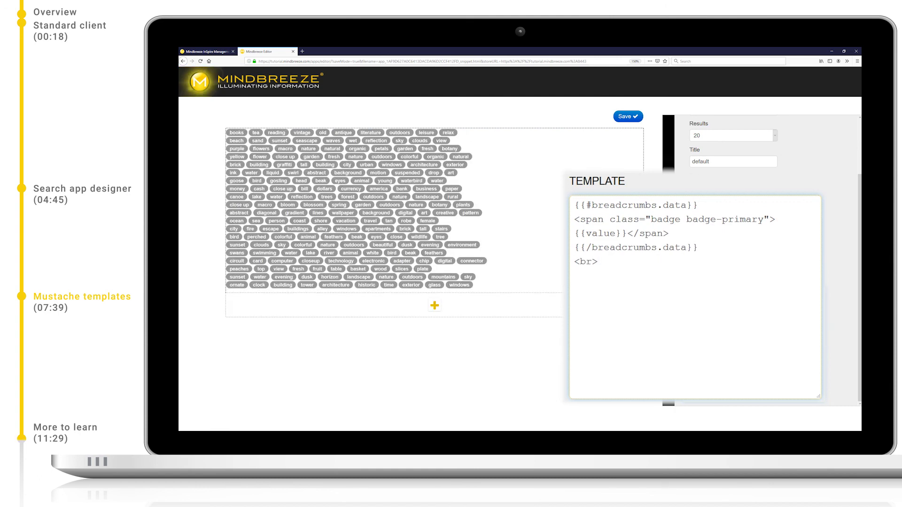